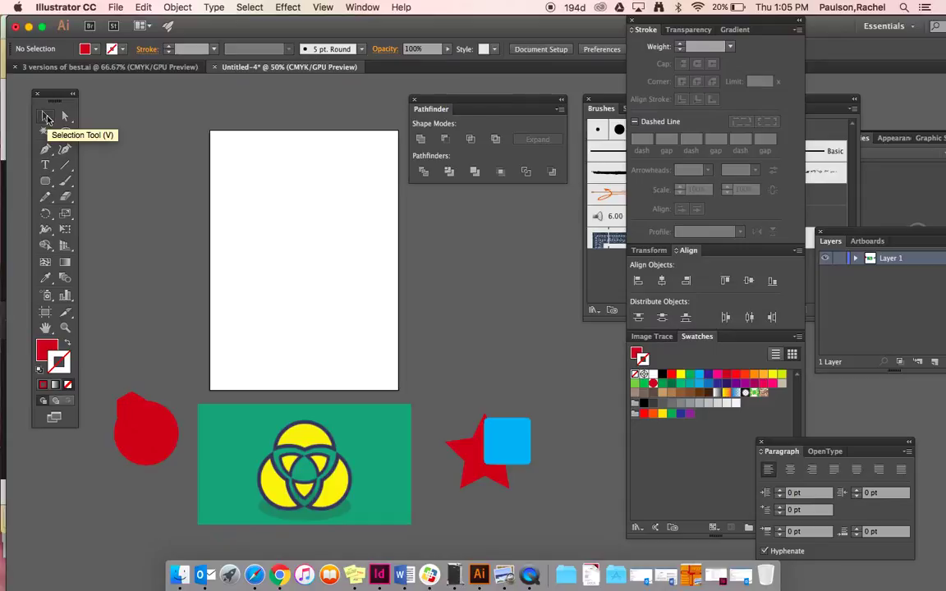
Move the green logo image up so it covers the lower part of the artboard.
click(47, 118)
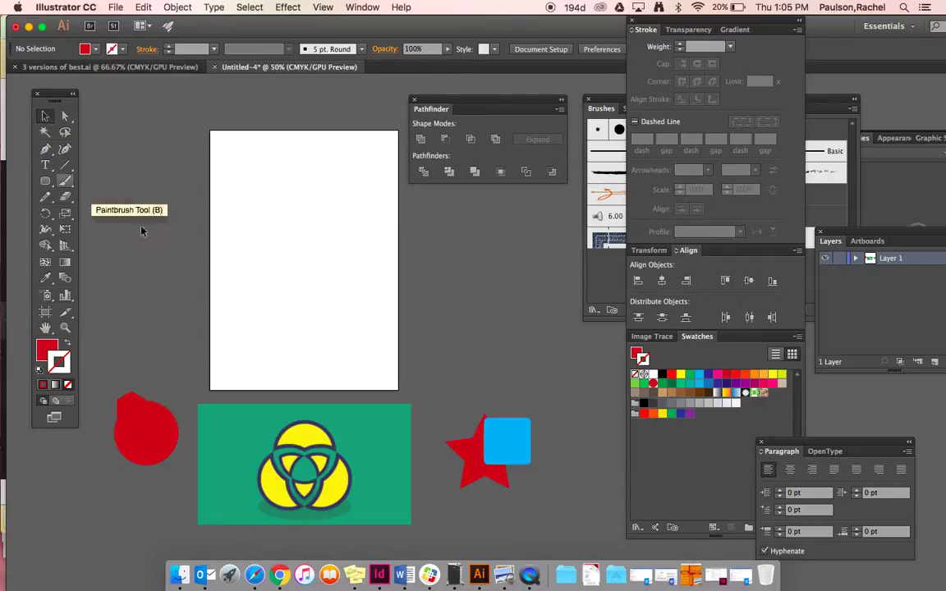
drag(295, 417, 296, 322)
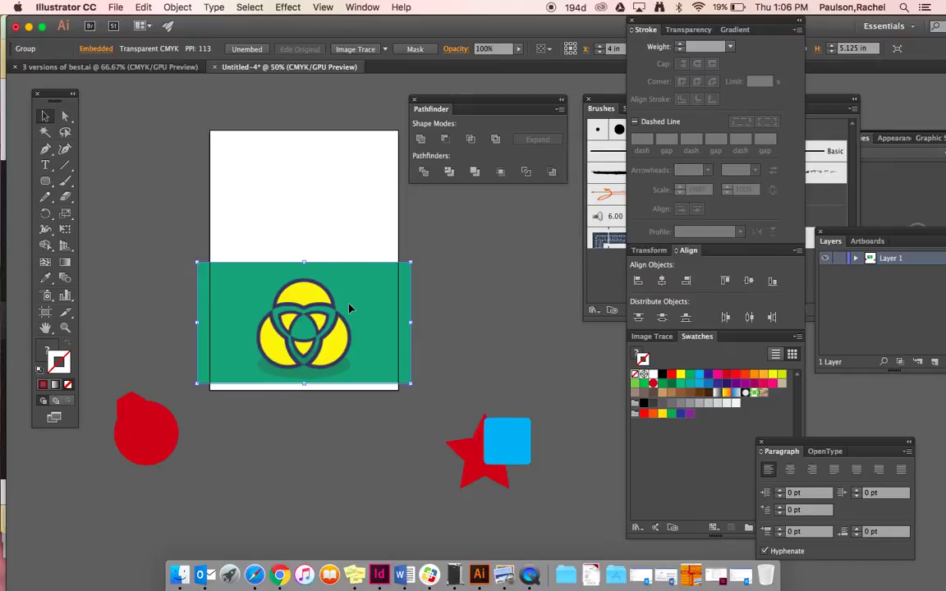
drag(349, 308, 350, 316)
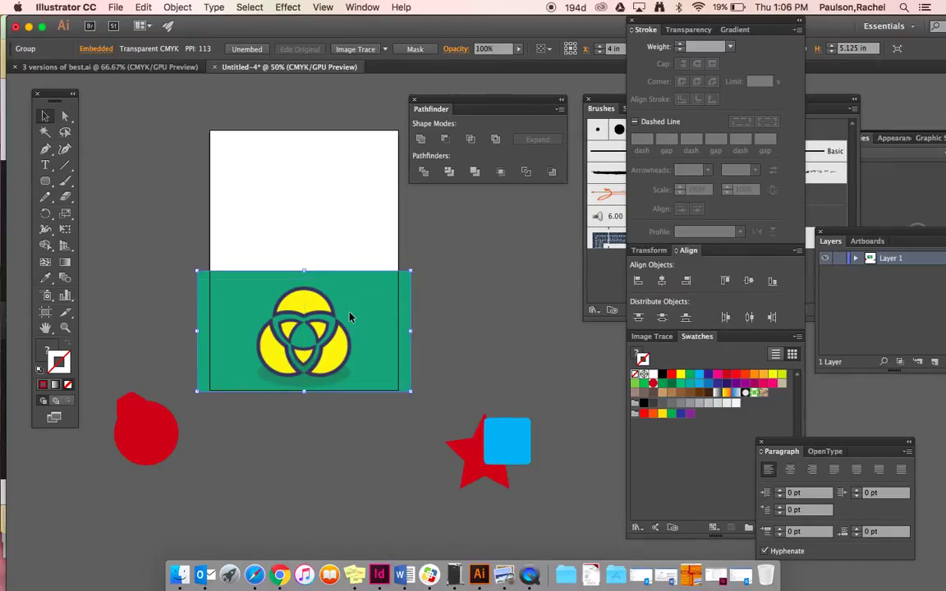
key(super+equal)
scroll(348, 317, up, 3)
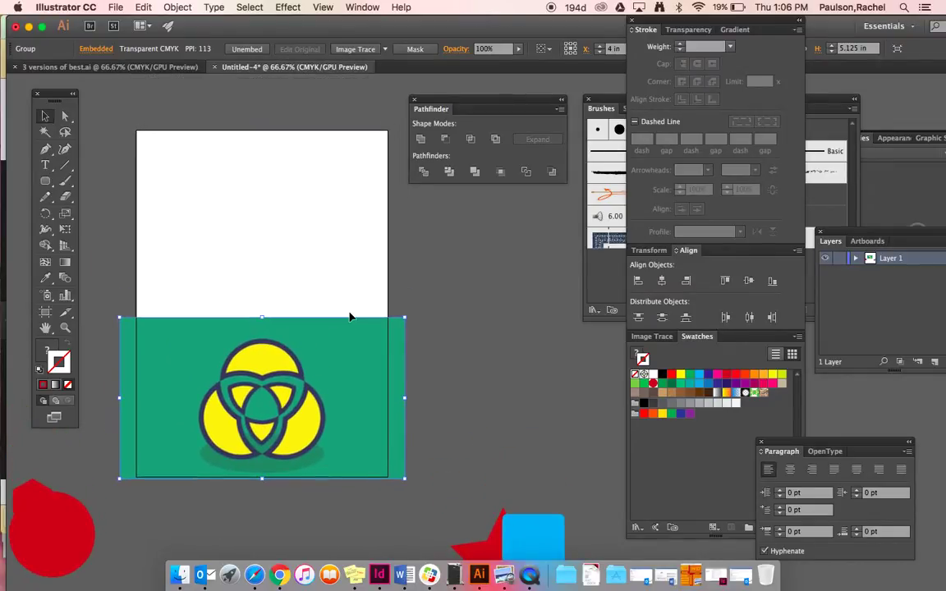
Draw a red circle about 2.27 in across near the top centre of the artboard with the Ellipse tool.
drag(47, 184, 94, 207)
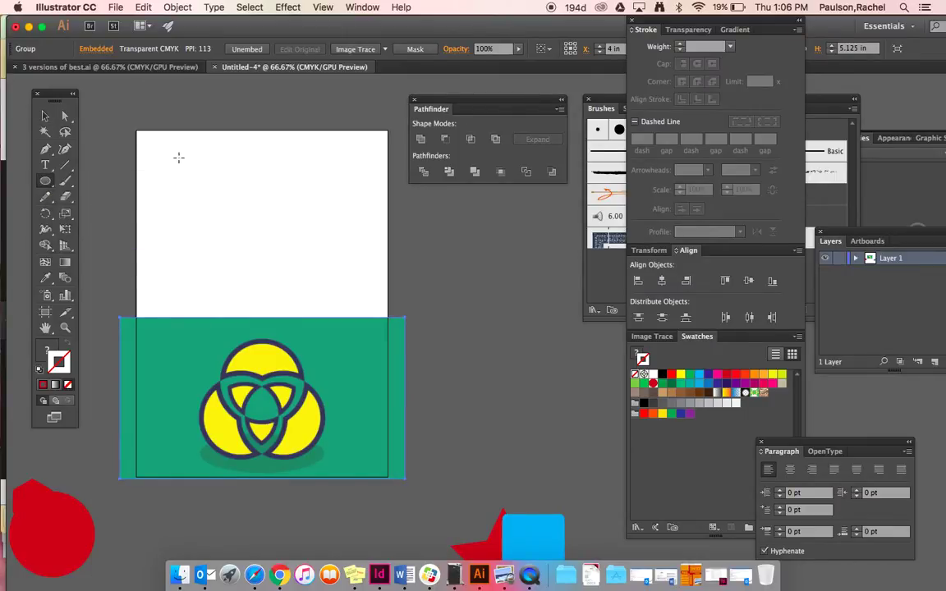
mouse_move(217, 150)
mouse_down()
mouse_move(315, 220)
mouse_move(288, 214)
mouse_up()
key(v)
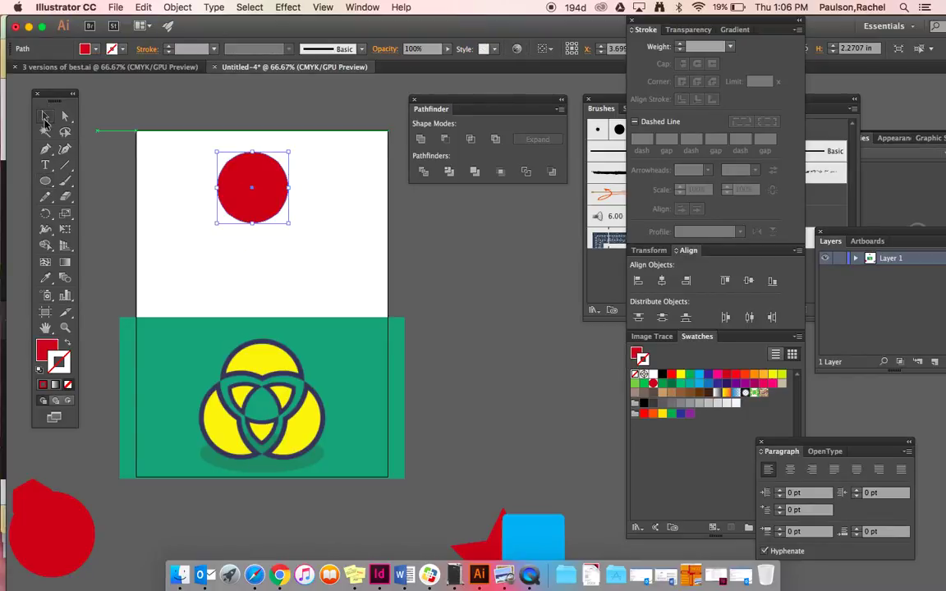
Copy the red circle twice and overlap the copies at its lower left and lower right to form a trefoil.
key(ctrl+c)
key(ctrl+v)
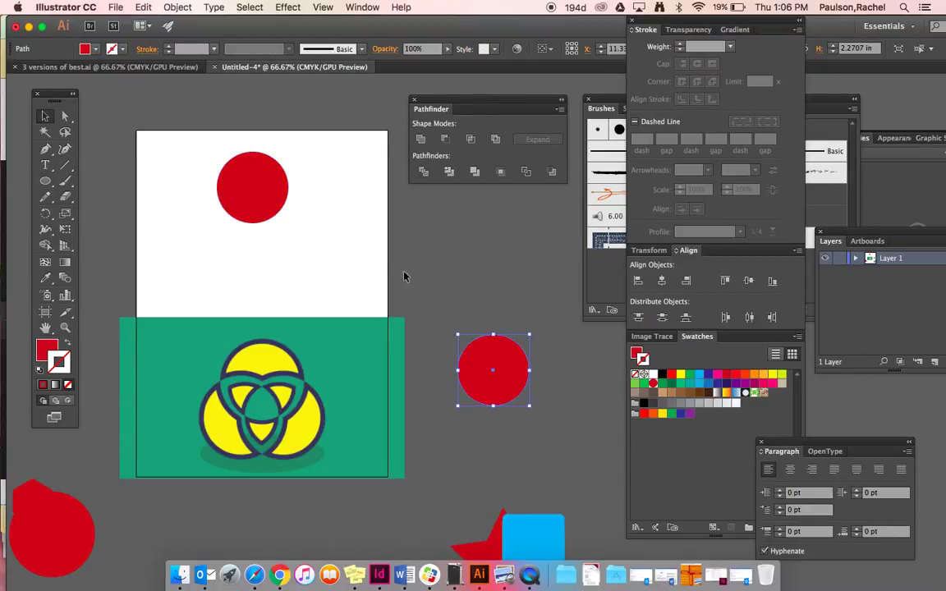
drag(482, 383, 216, 241)
key(ctrl+v)
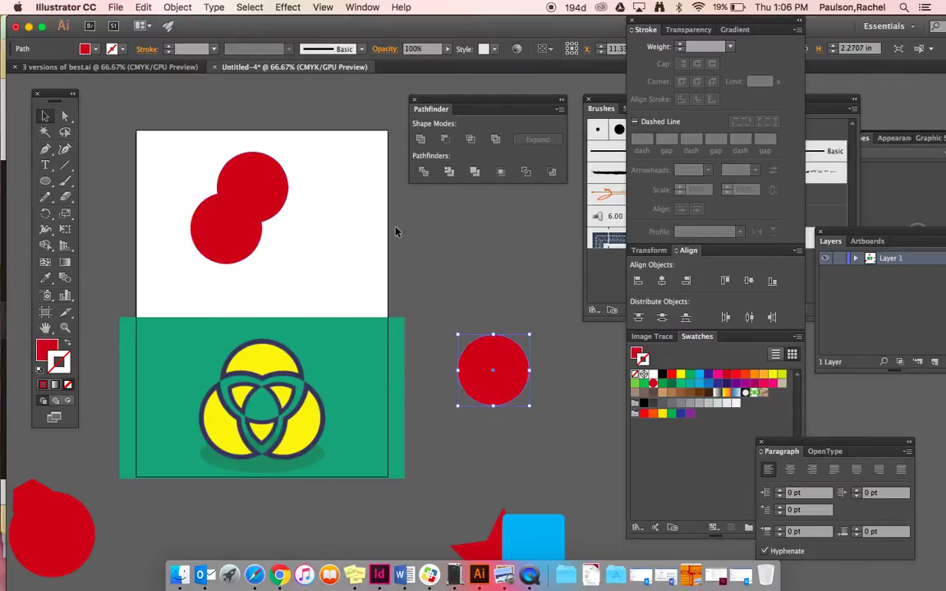
drag(486, 355, 268, 208)
Swap fill and stroke on all three circles to show them as red outlines.
drag(189, 163, 345, 238)
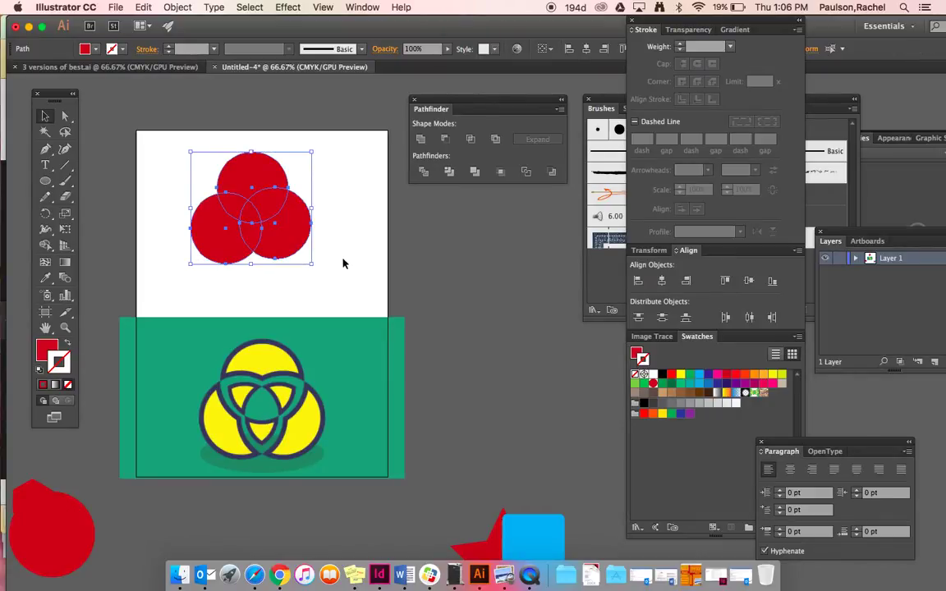
click(345, 229)
drag(161, 163, 313, 252)
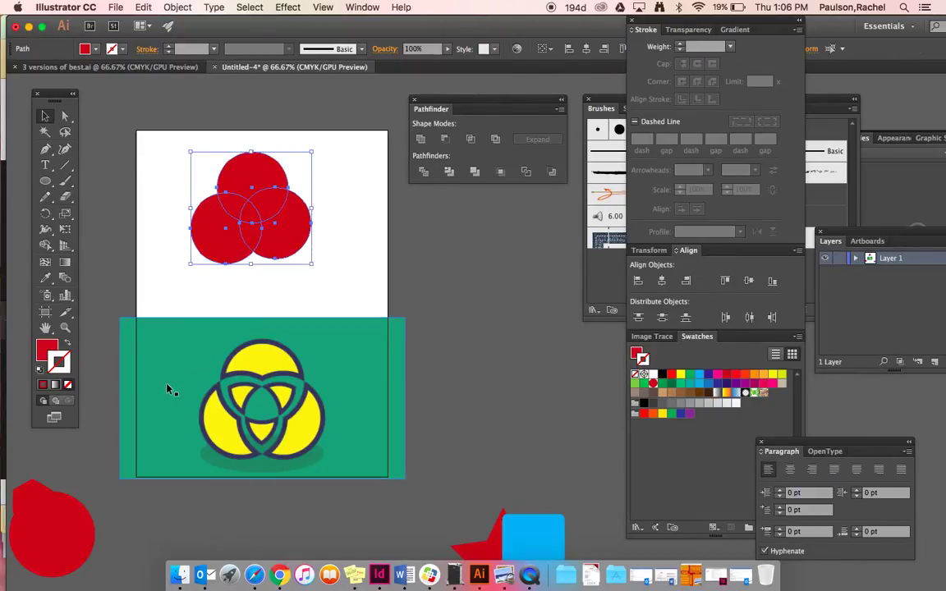
click(68, 343)
click(337, 247)
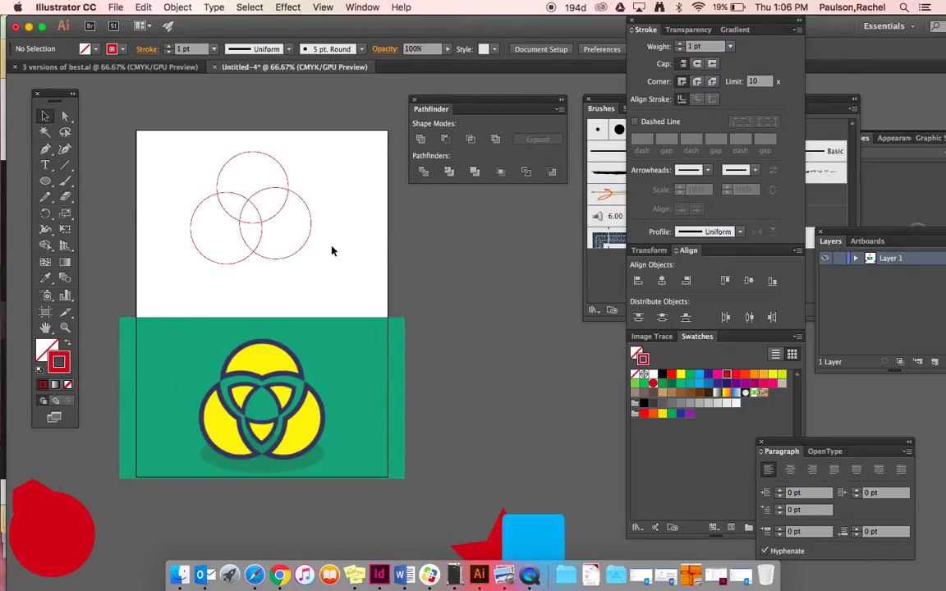
Nudge the lower-right circle slightly left and swap all three circles back to a red fill without stroke.
drag(312, 238, 309, 238)
click(346, 231)
drag(182, 158, 317, 247)
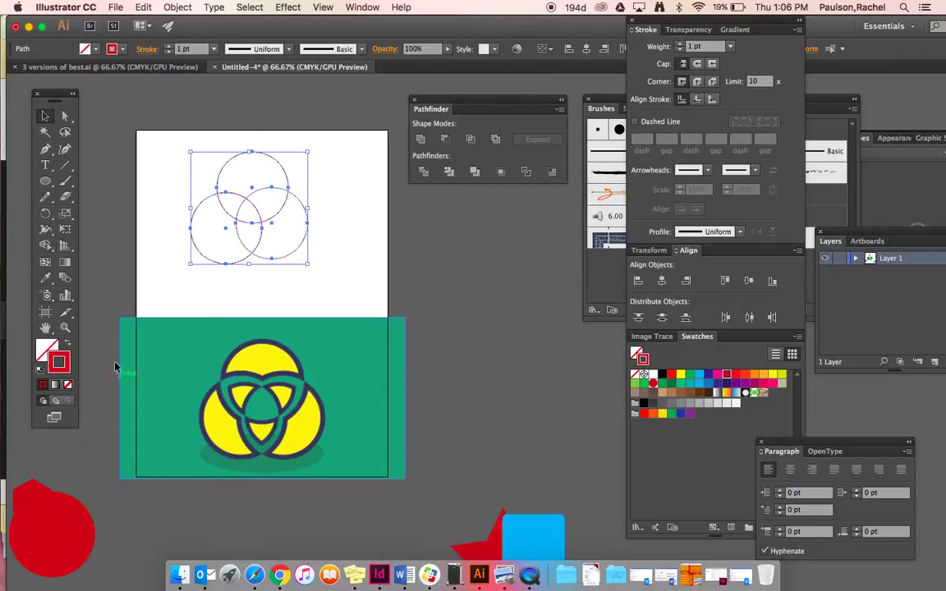
click(69, 344)
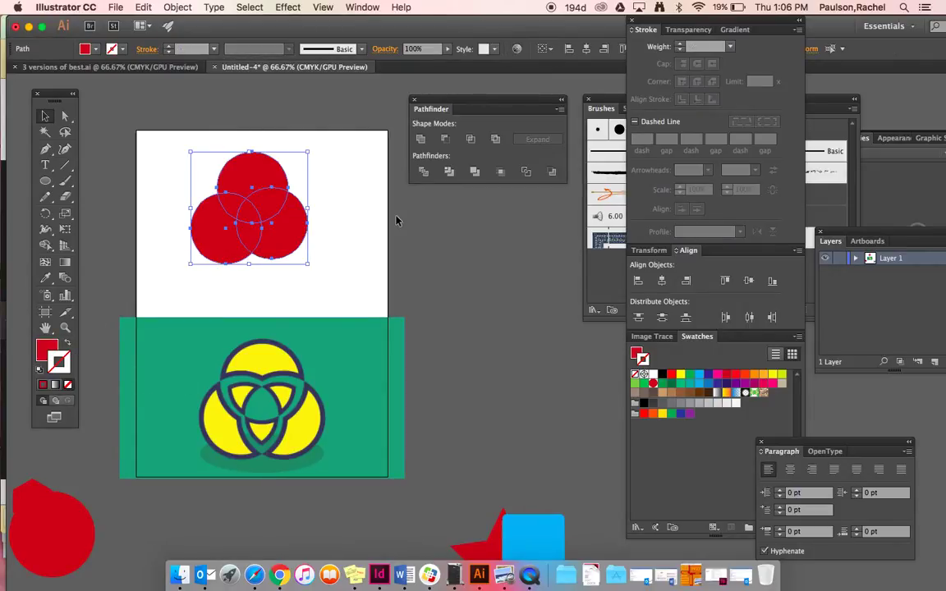
Try the Unite shape mode on the three overlapping circles and undo it.
key(super+equal)
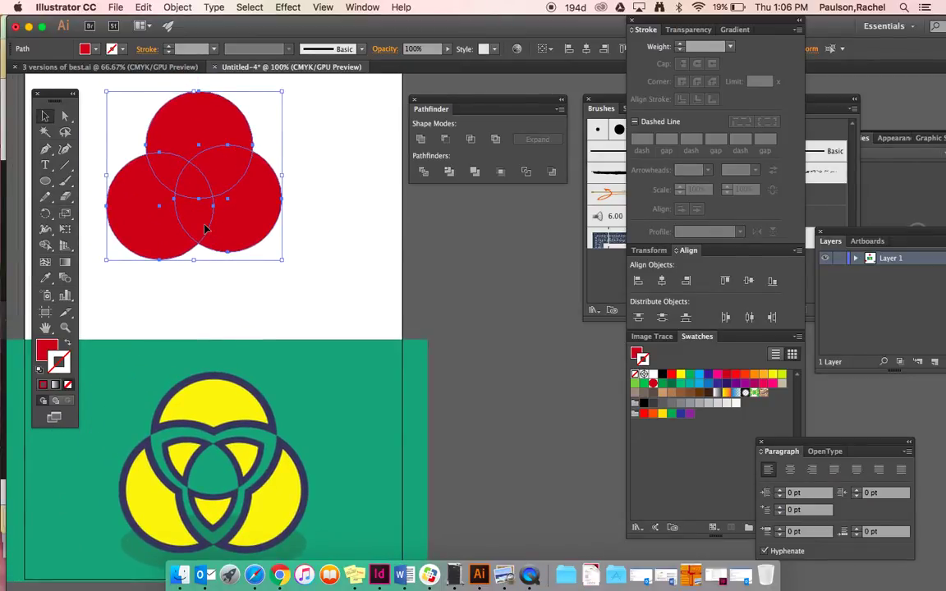
click(418, 140)
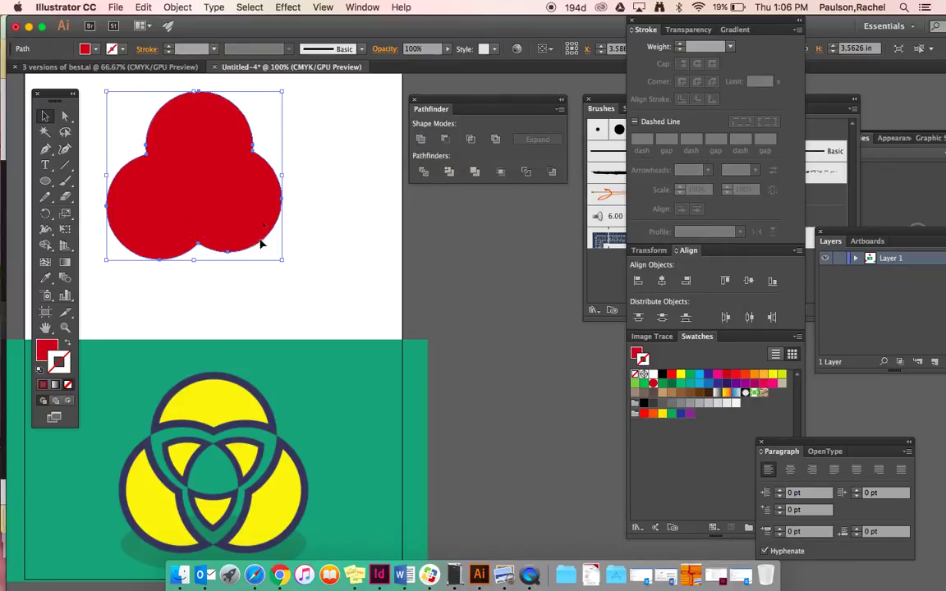
click(326, 265)
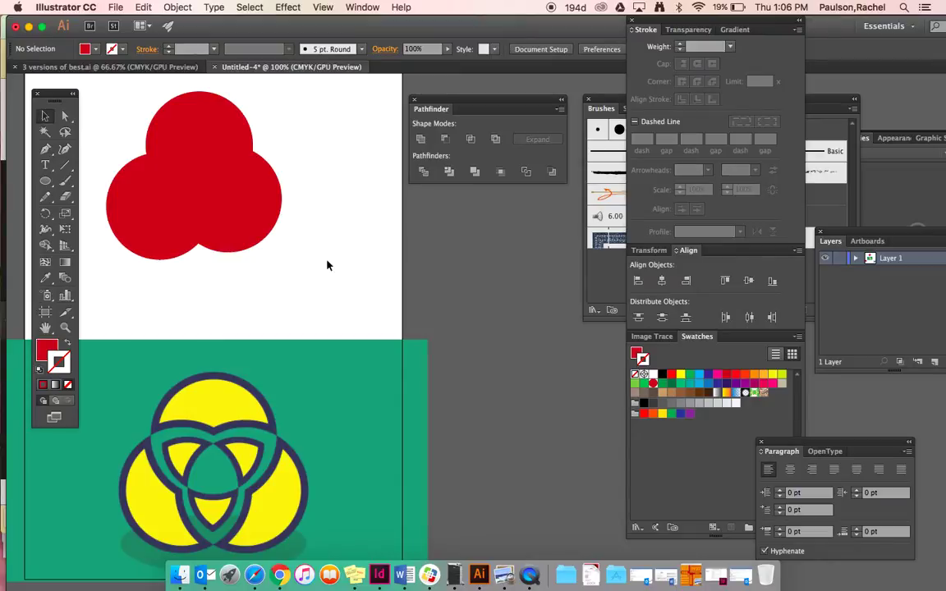
key(super+z)
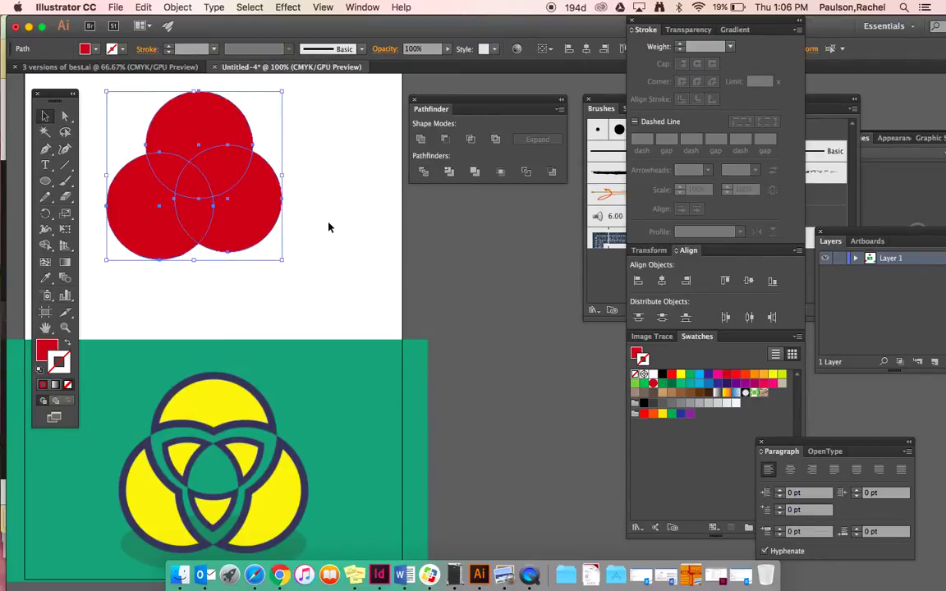
key(super+shift+z)
key(super+z)
Try the Minus Front shape mode on the three overlapping circles and undo it.
click(444, 139)
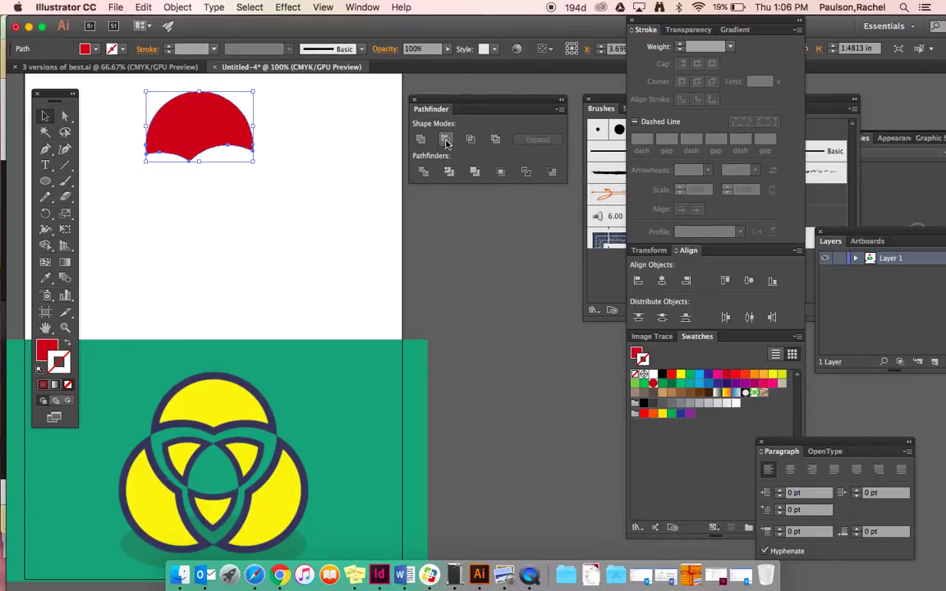
click(255, 233)
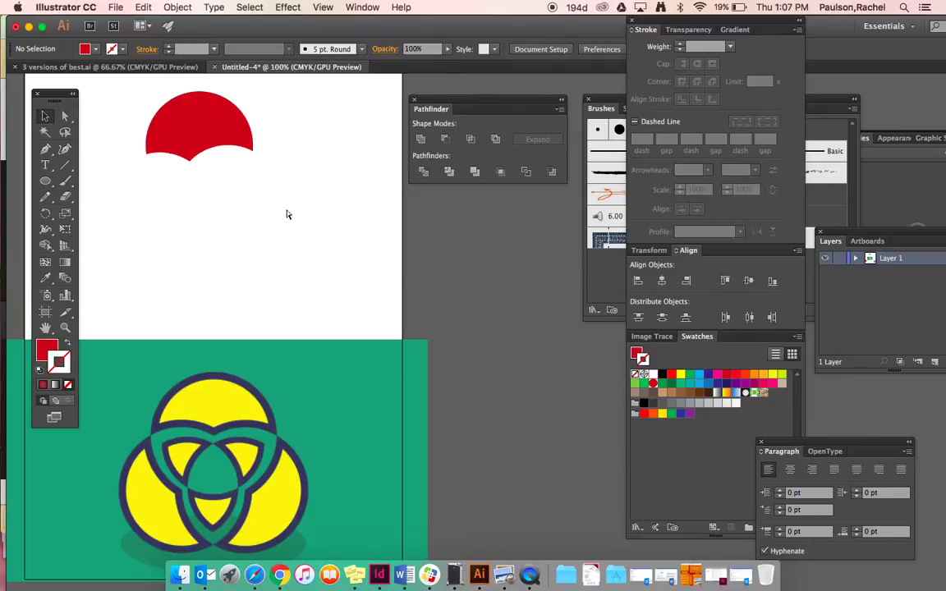
key(cmd+z)
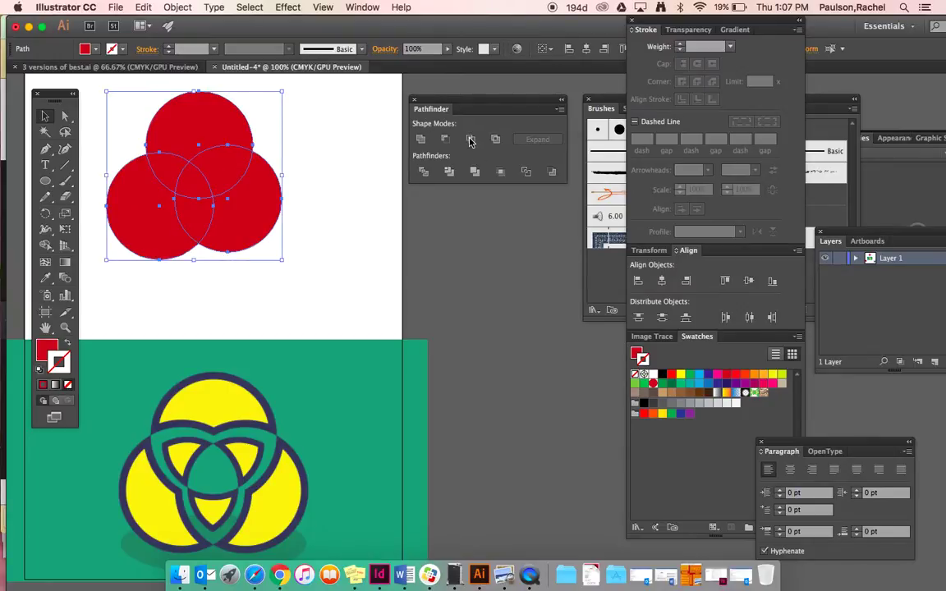
Try the Intersect shape mode on the three overlapping circles and undo it.
click(470, 140)
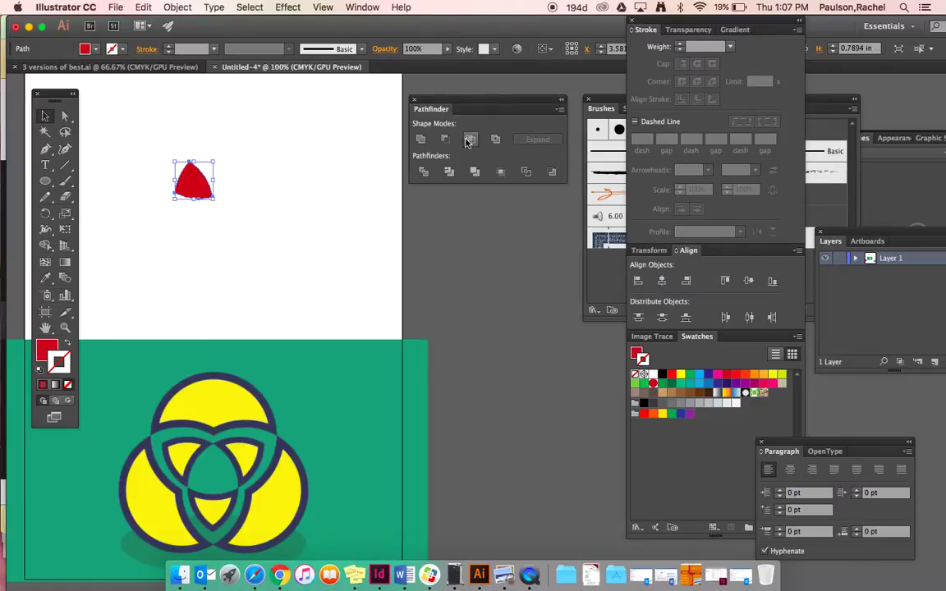
click(263, 210)
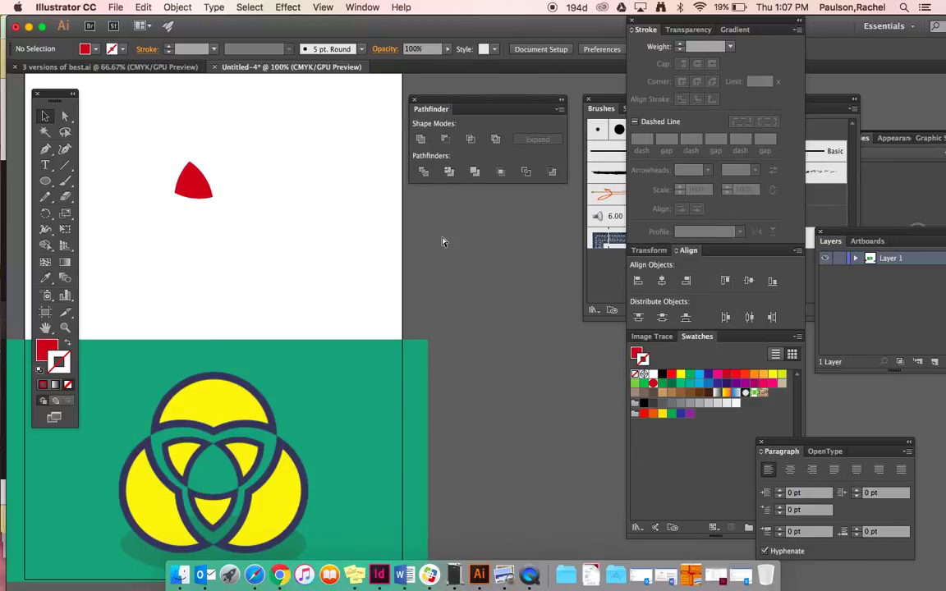
key(super+z)
Try the Exclude shape mode on the circles, inspect the resulting pieces with the Direct Selection tool, and undo it.
click(493, 138)
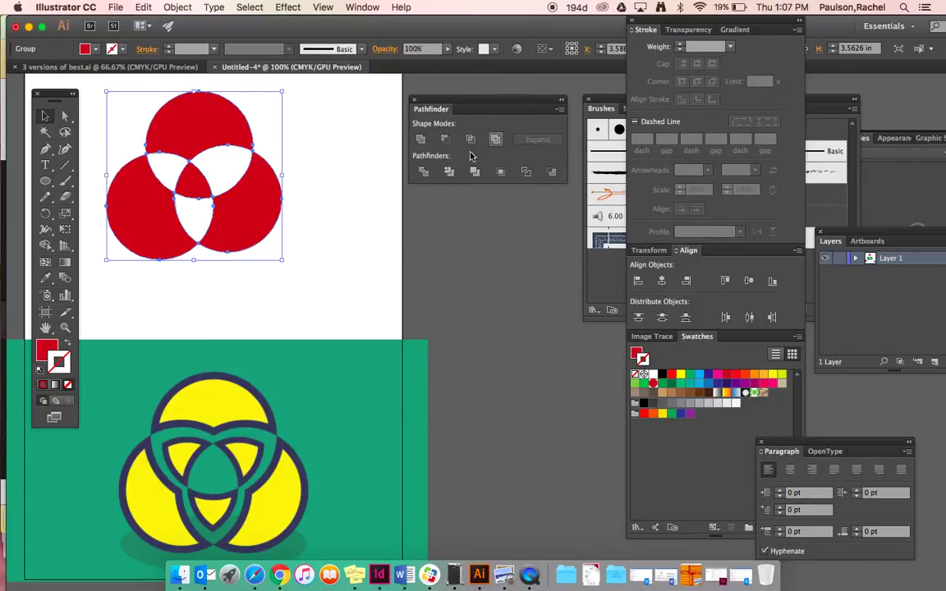
click(66, 117)
click(97, 125)
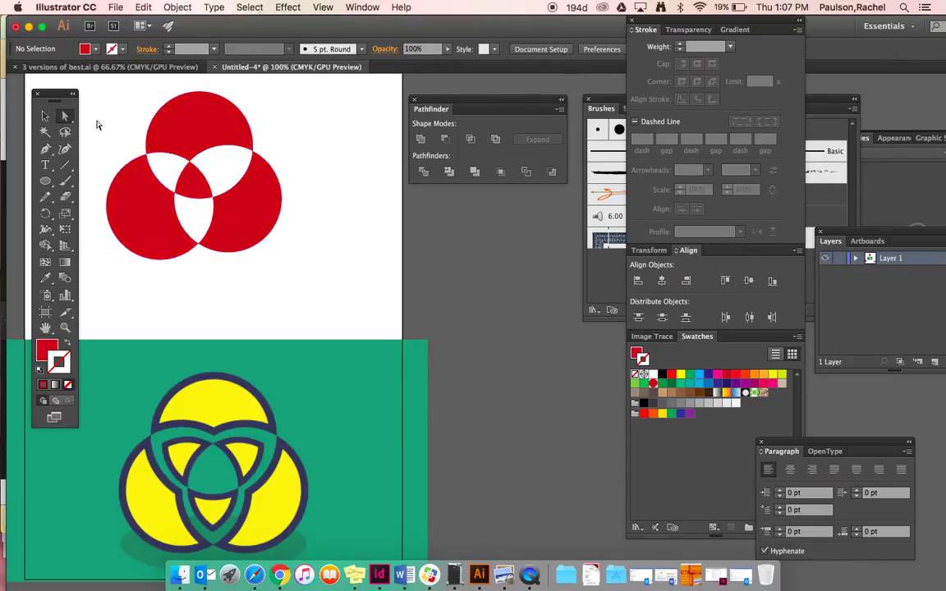
click(187, 167)
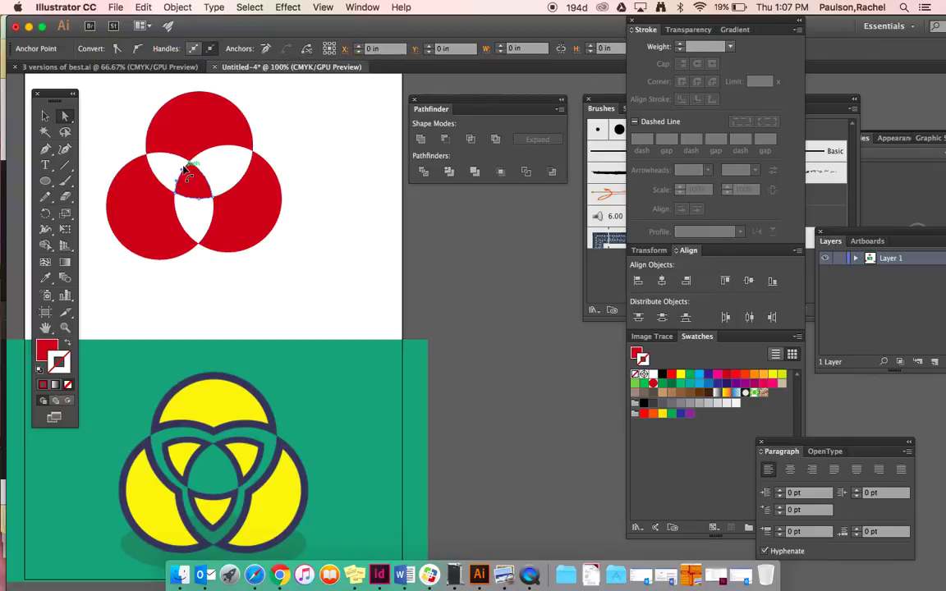
click(194, 148)
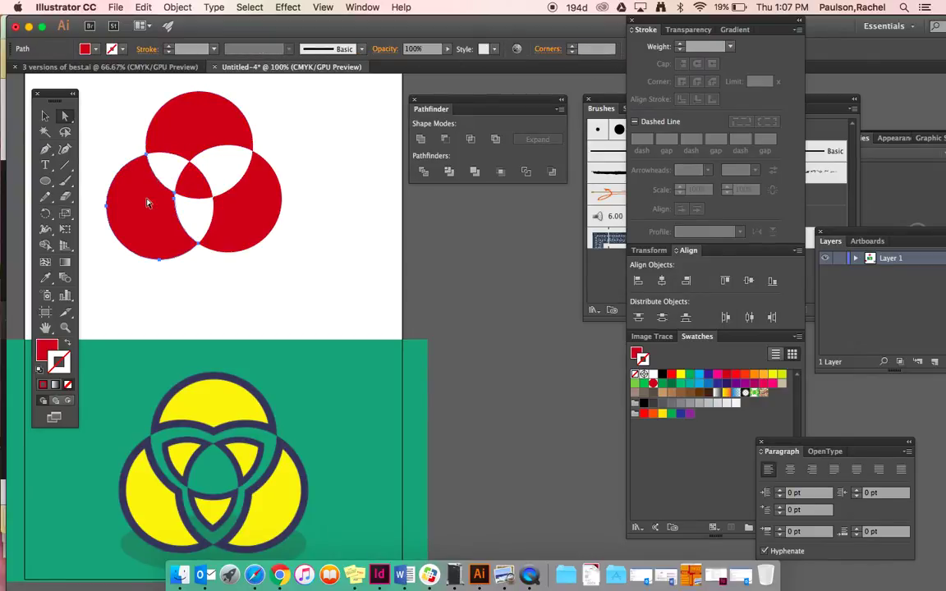
click(189, 161)
click(238, 225)
click(257, 236)
key(super+z)
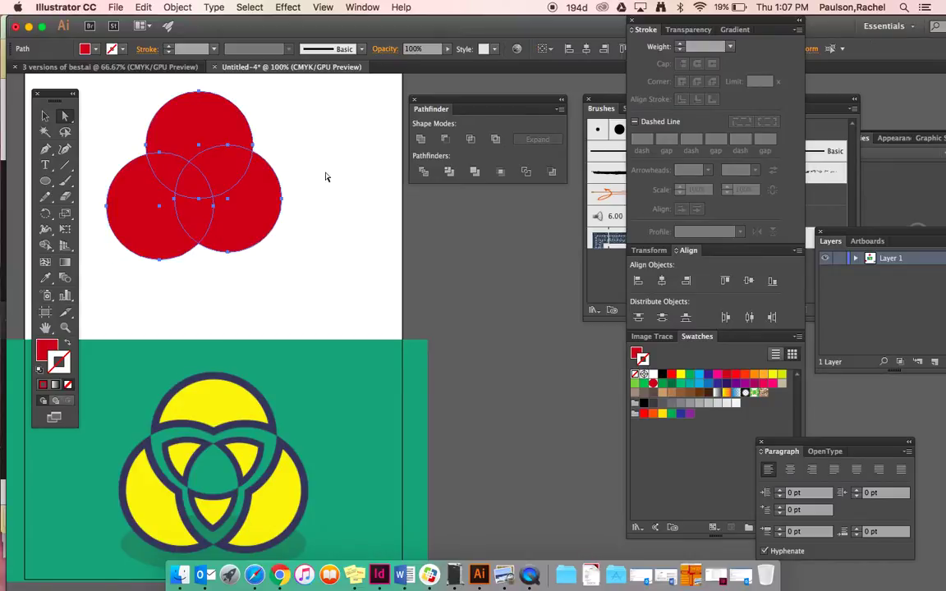
Divide the three overlapping circles into separate pieces with the Divide pathfinder.
click(423, 174)
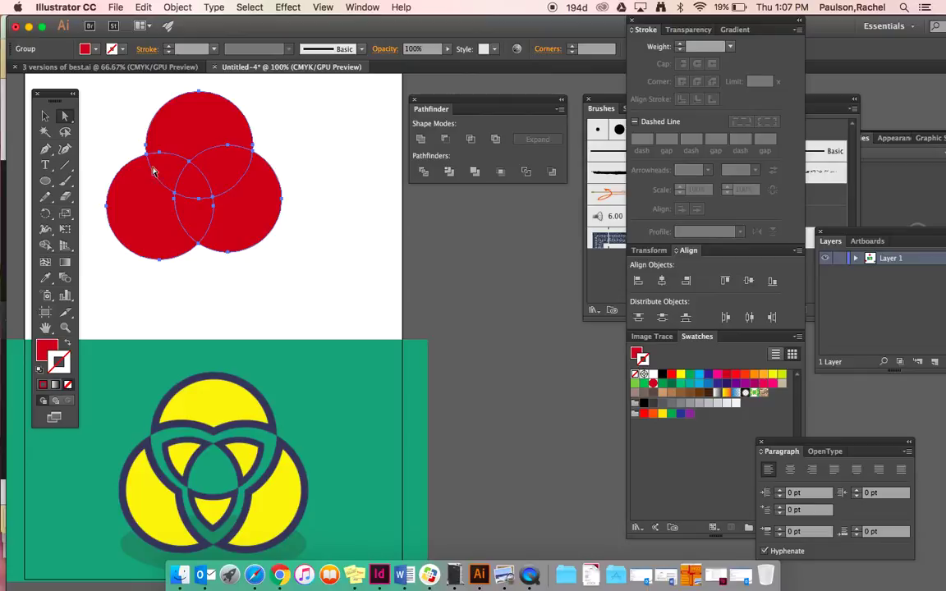
click(113, 130)
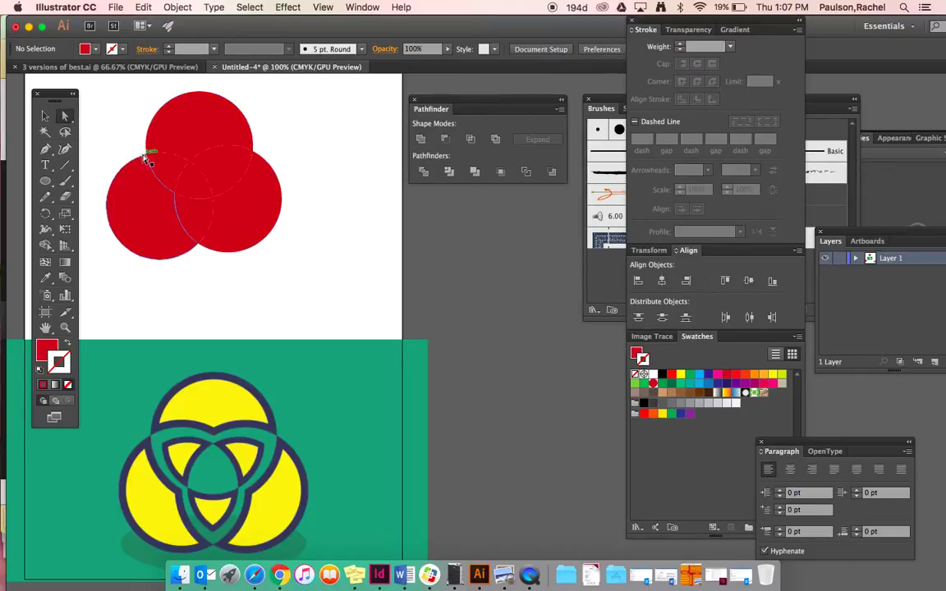
Fill the upper-left overlap piece of the divided circles with dark indigo, leaving it without a stroke.
click(155, 164)
click(772, 374)
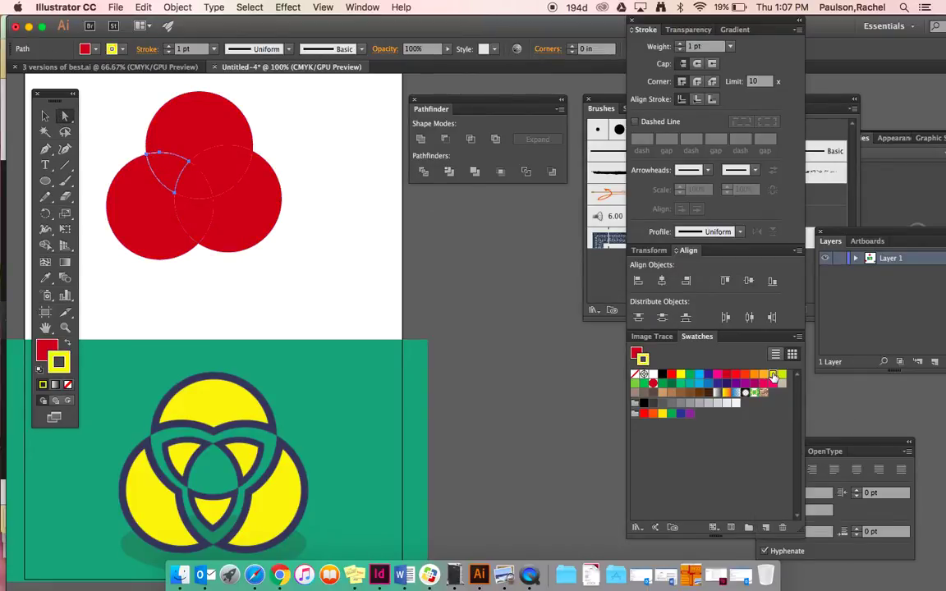
key(super+z)
click(41, 347)
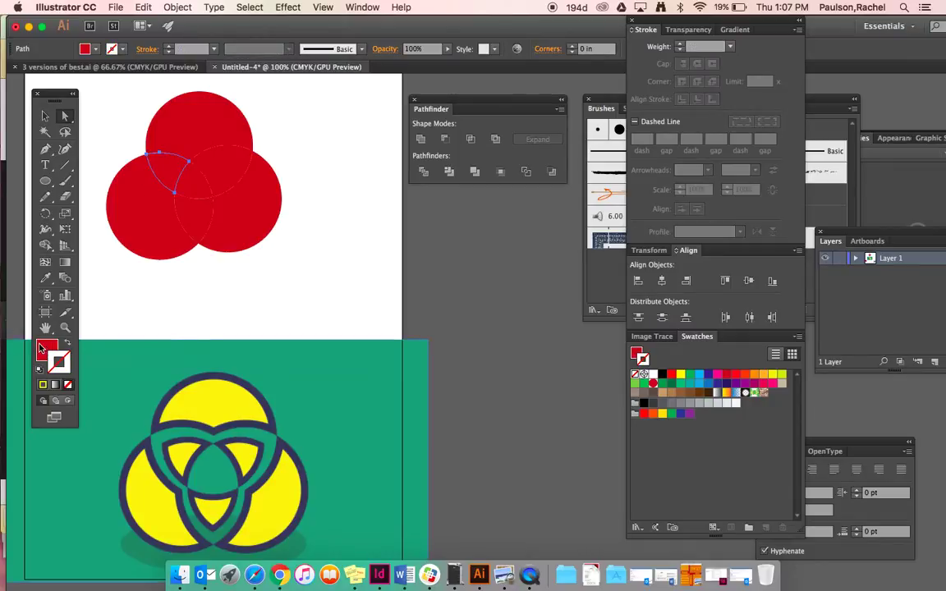
click(714, 376)
Fill the upper-right overlap piece with green, the lower overlap piece with pink and the centre piece with teal.
click(212, 170)
click(685, 386)
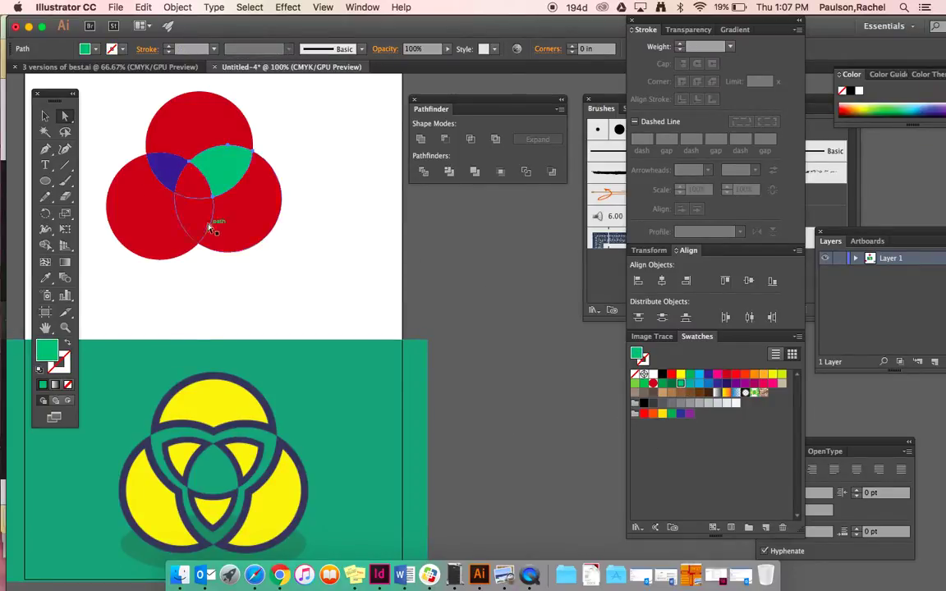
click(187, 206)
click(764, 383)
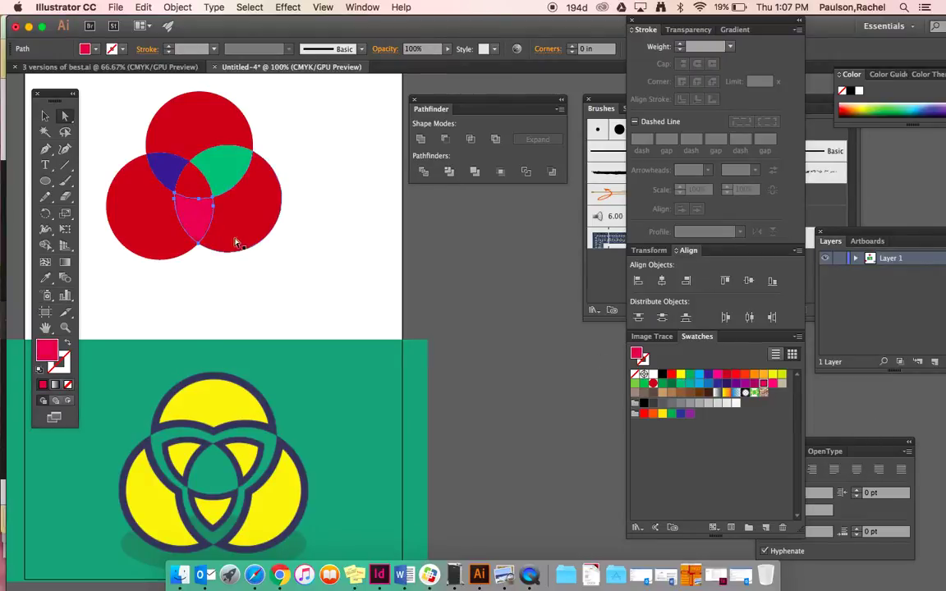
click(195, 193)
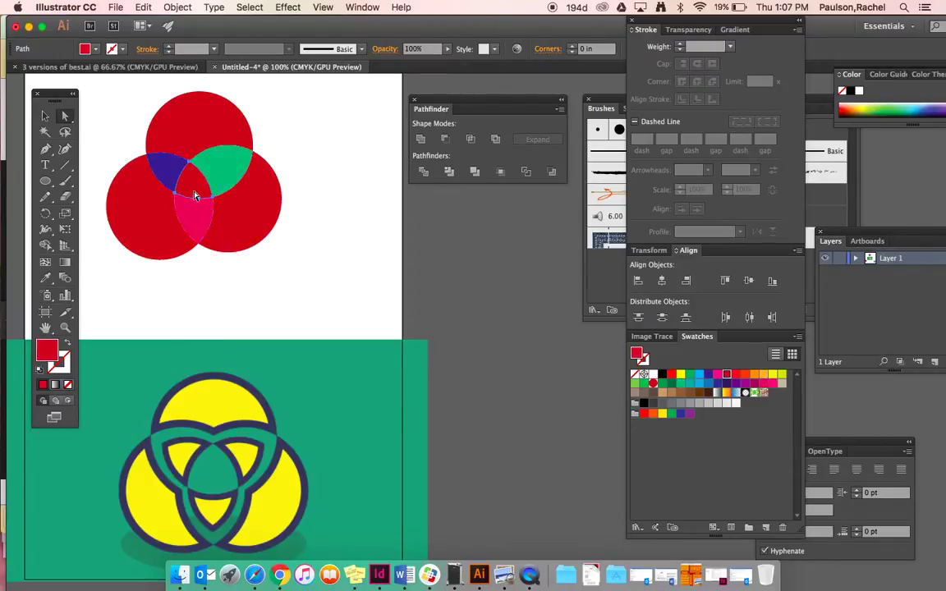
click(690, 382)
Delete the three outer red pieces of the divided circles, keeping the four coloured overlap pieces.
click(205, 143)
shift+click(133, 252)
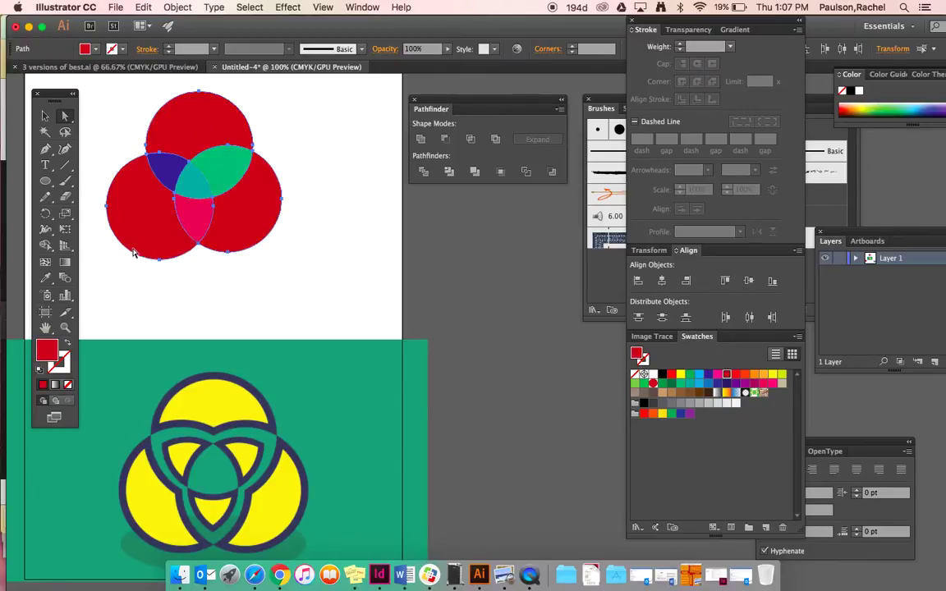
key(Delete)
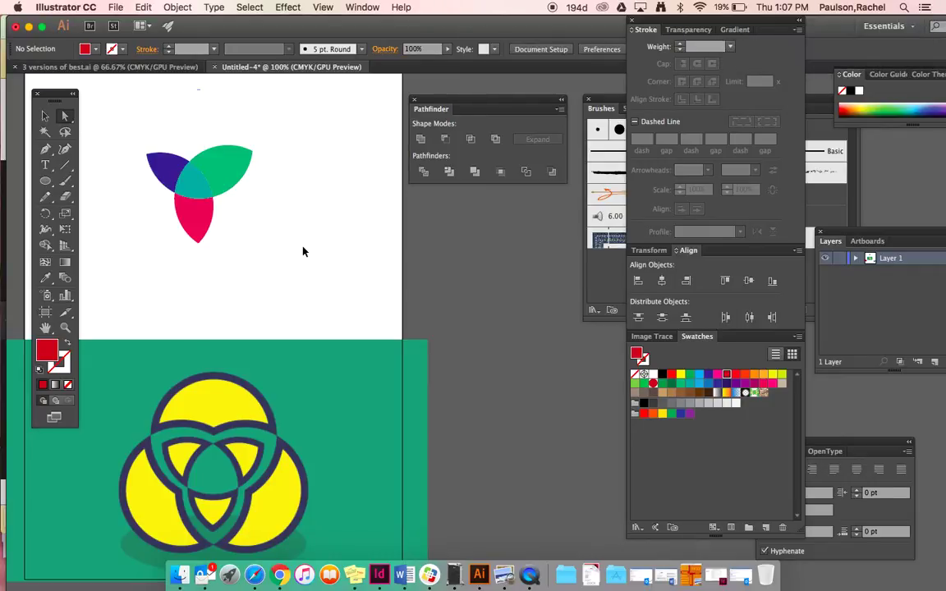
Undo the deletion, the recolouring and the Divide to get back to three whole overlapping circles.
key(super+z)
key(super+z)
key(super+z)
key(super+z)
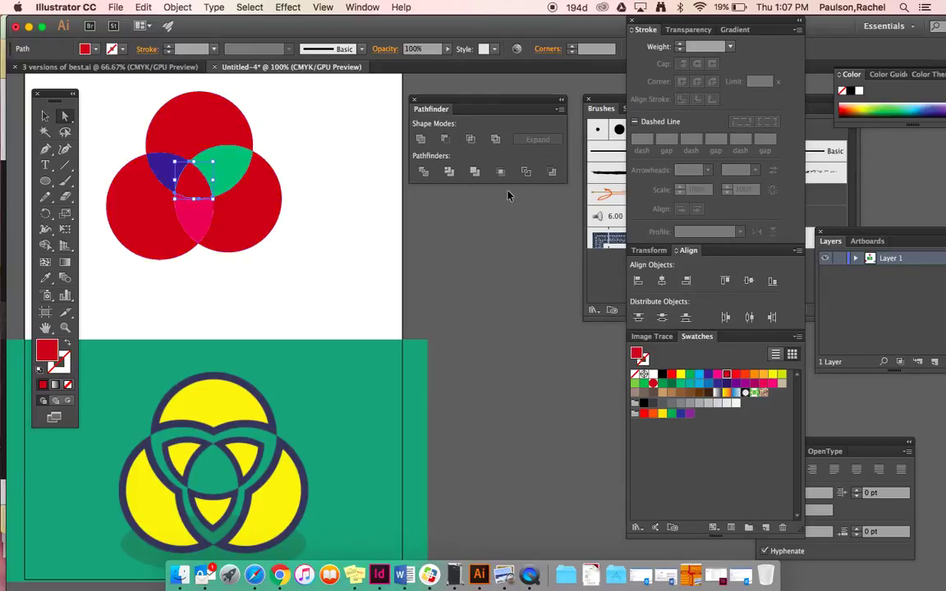
key(super+z)
key(super+z)
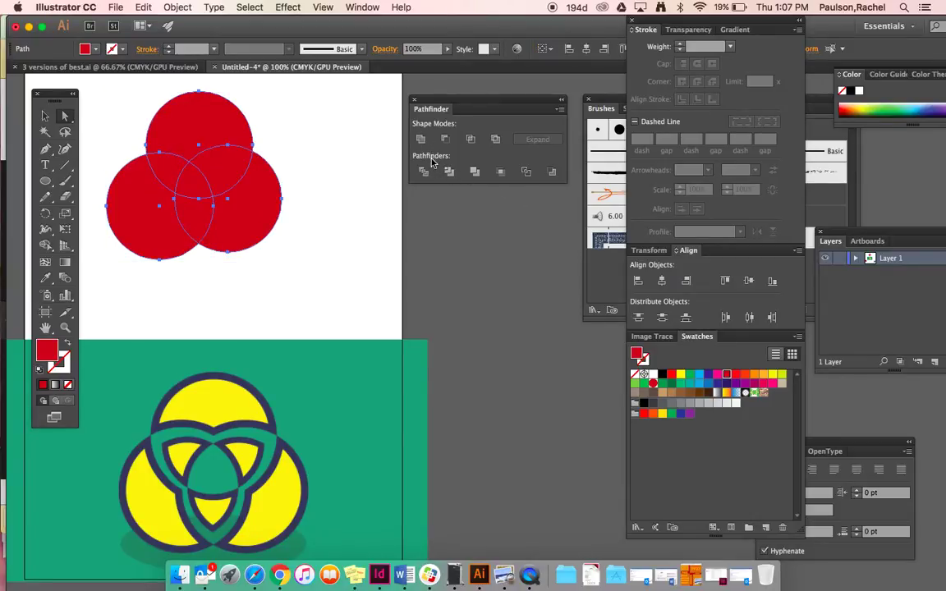
Try the Merge, Outline and Minus Back pathfinders on the three circles, undoing each one, and clear the selection.
click(474, 172)
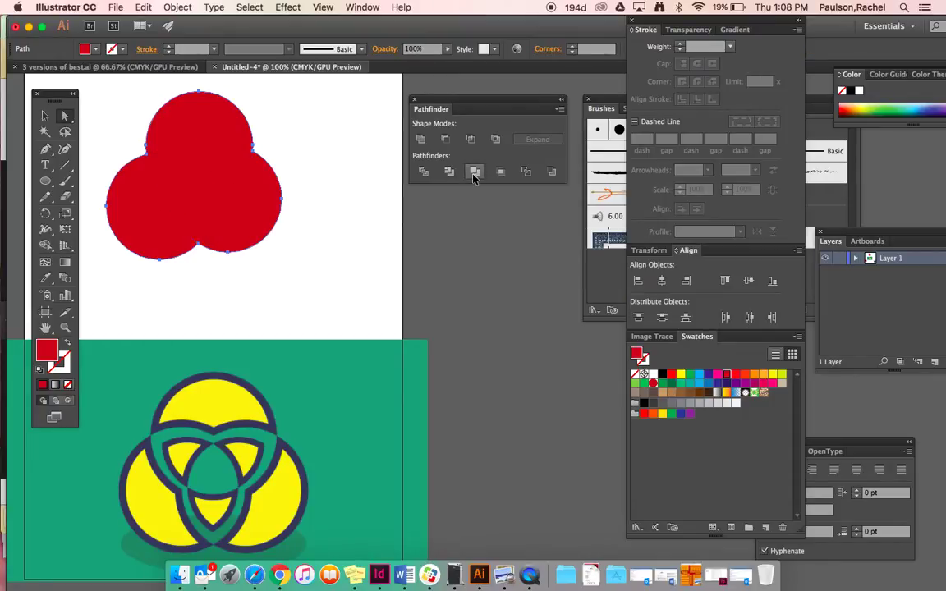
key(super+z)
click(527, 171)
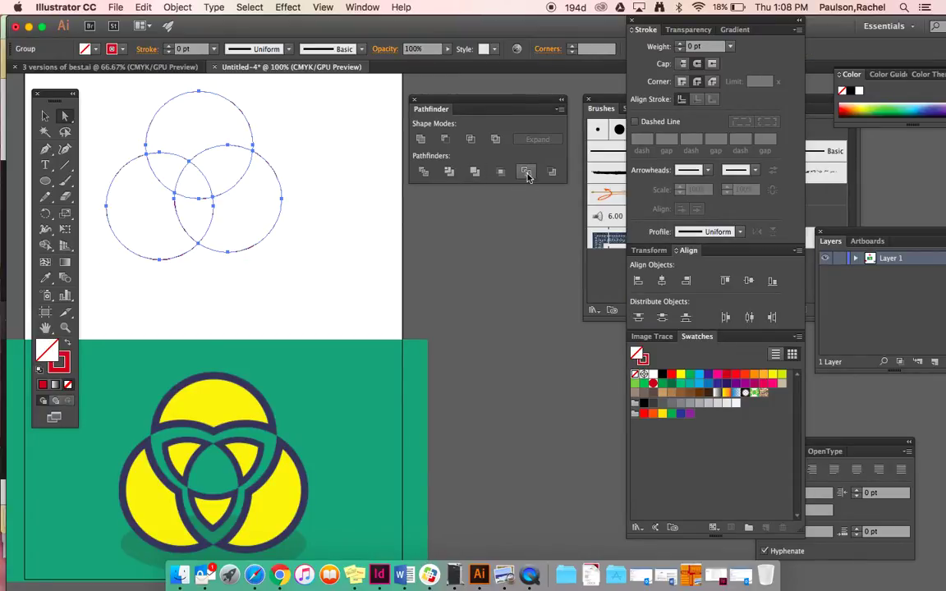
key(super+z)
click(553, 173)
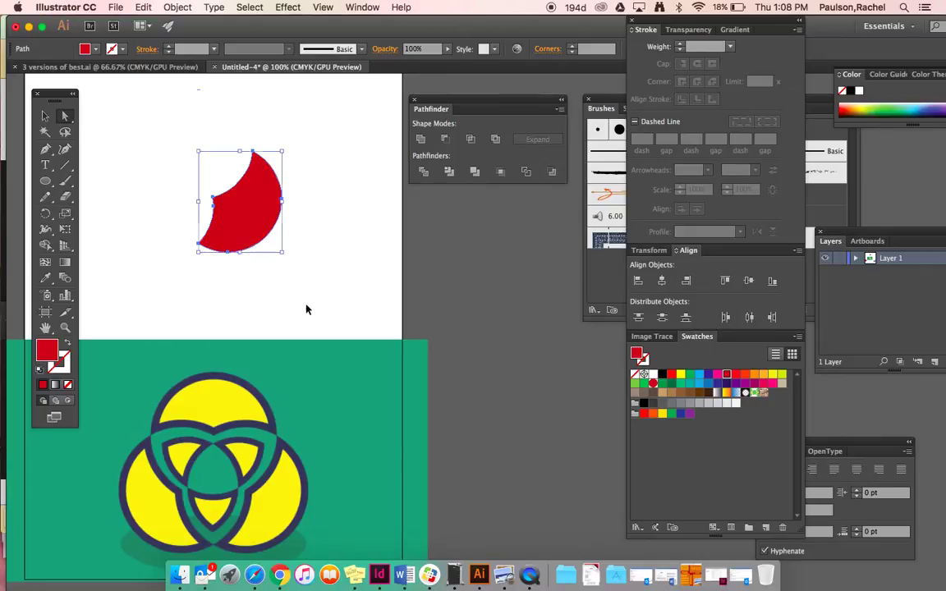
key(super+z)
click(338, 251)
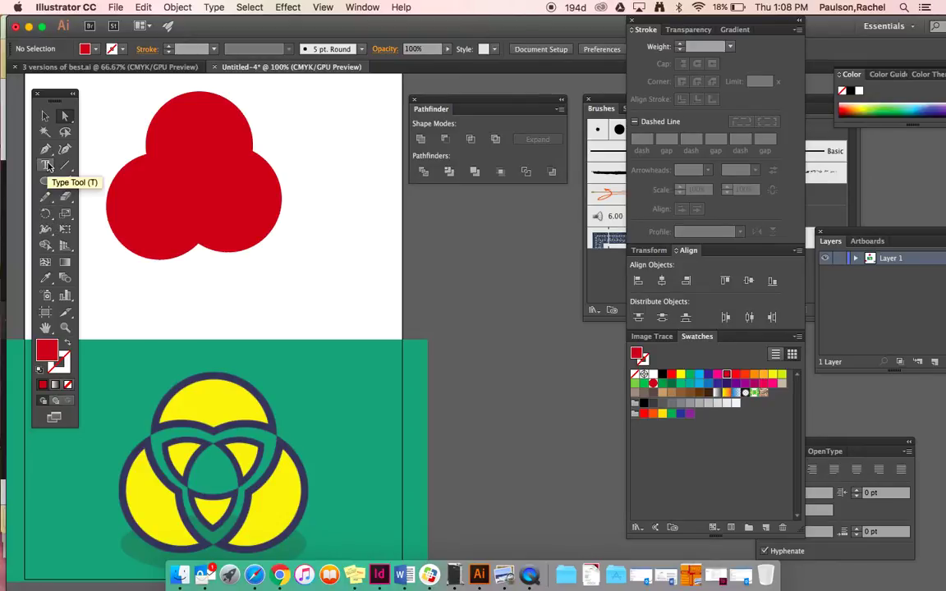
Draw an open two-point curve with the Pen tool, sloping down to the right beside the red circles.
click(45, 149)
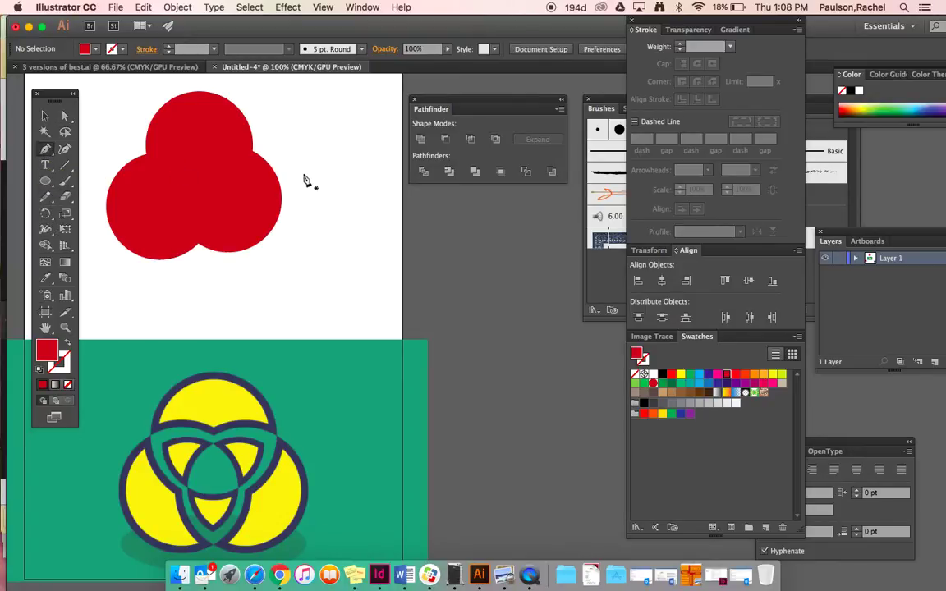
click(312, 134)
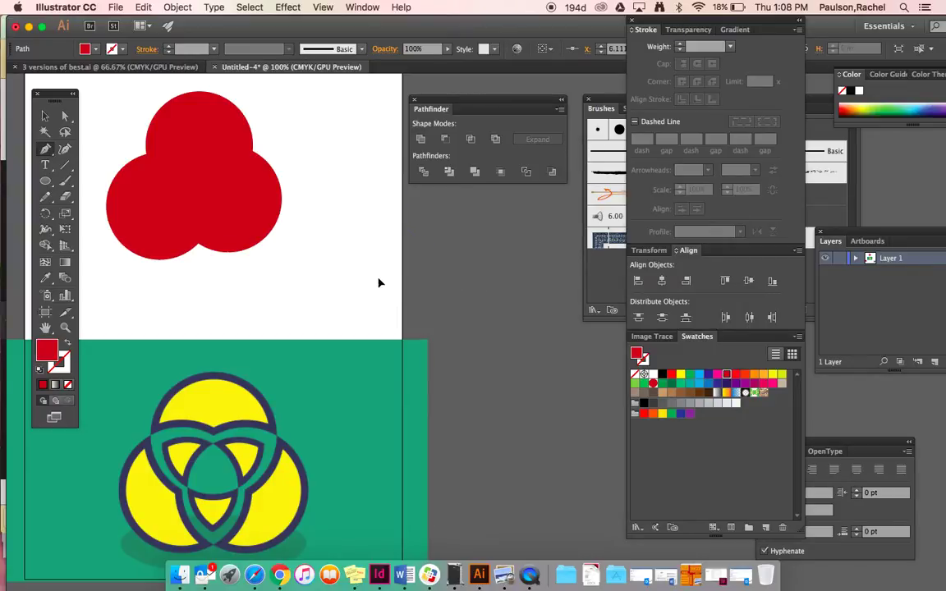
drag(416, 238, 465, 247)
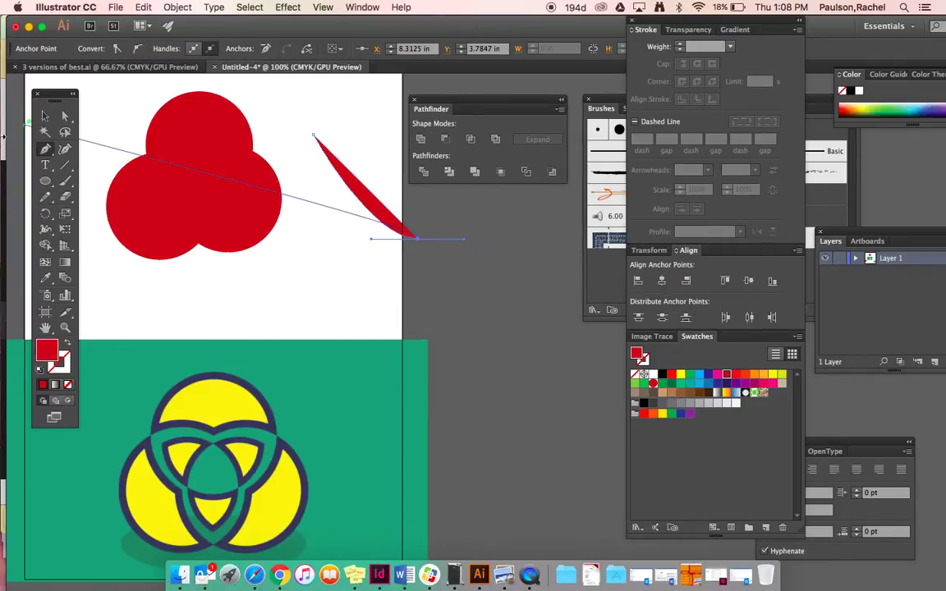
Give the pen curve no fill and a red stroke with a weight of 22 pt.
click(70, 388)
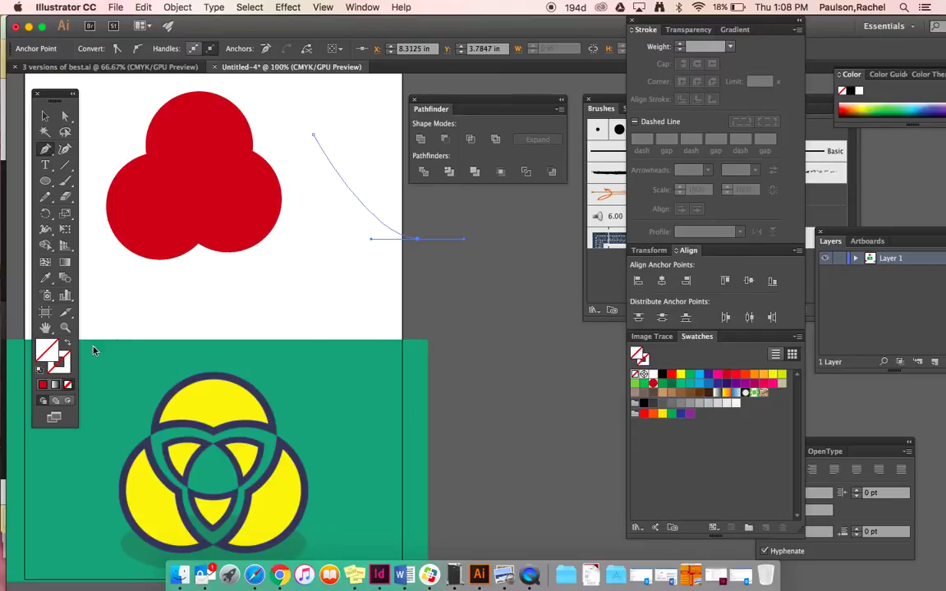
click(45, 384)
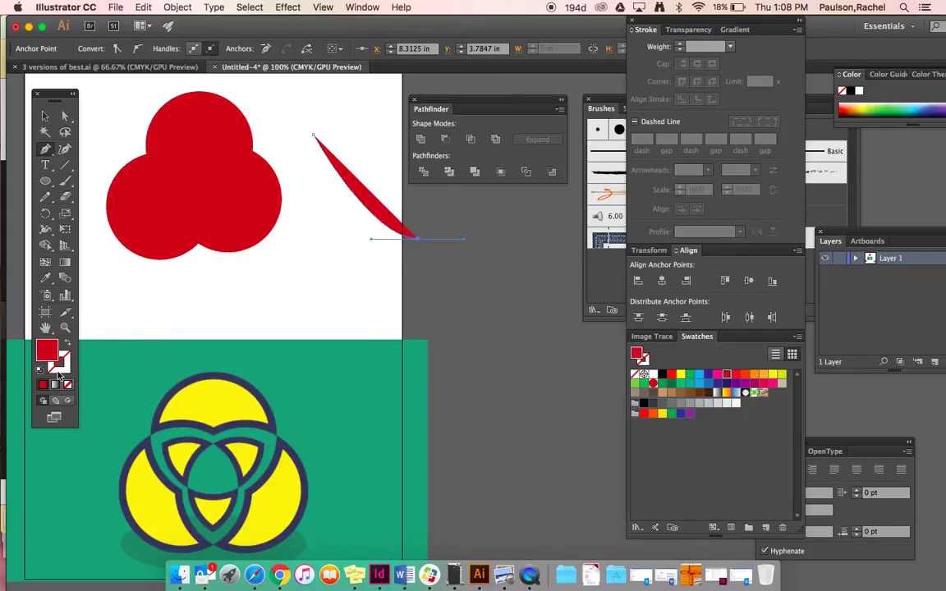
click(68, 346)
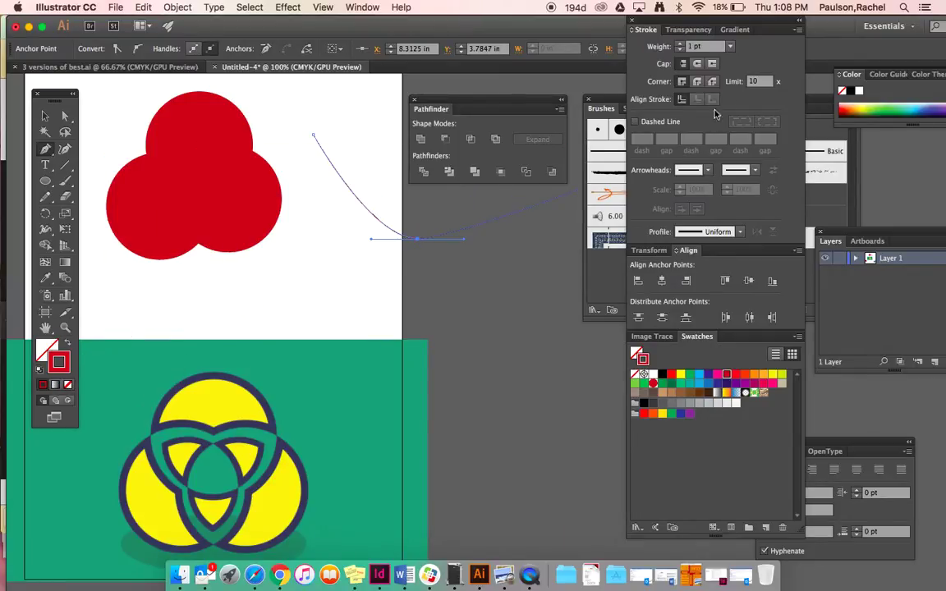
drag(681, 47, 681, 47)
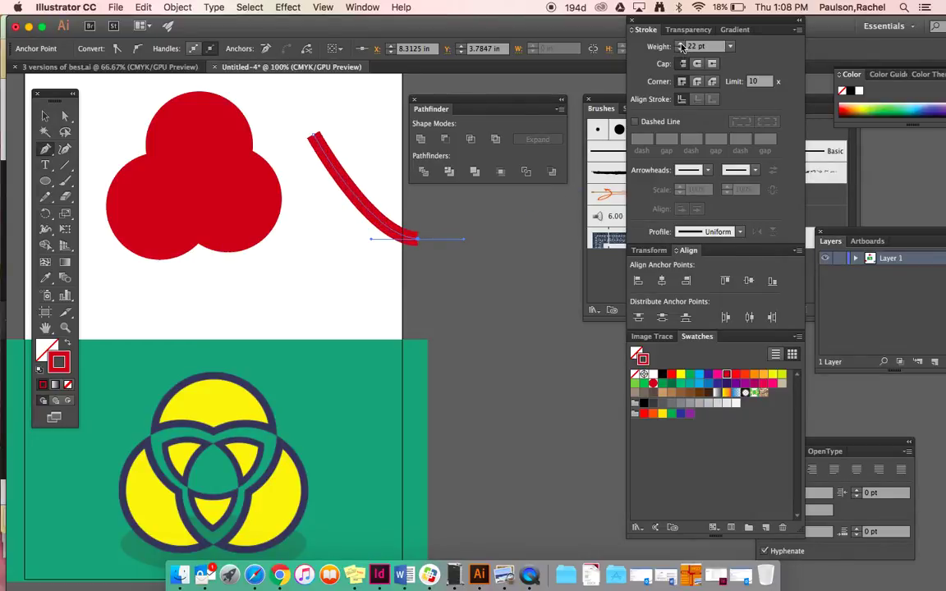
Move the thick red curve a short distance down and slightly to the right.
click(42, 116)
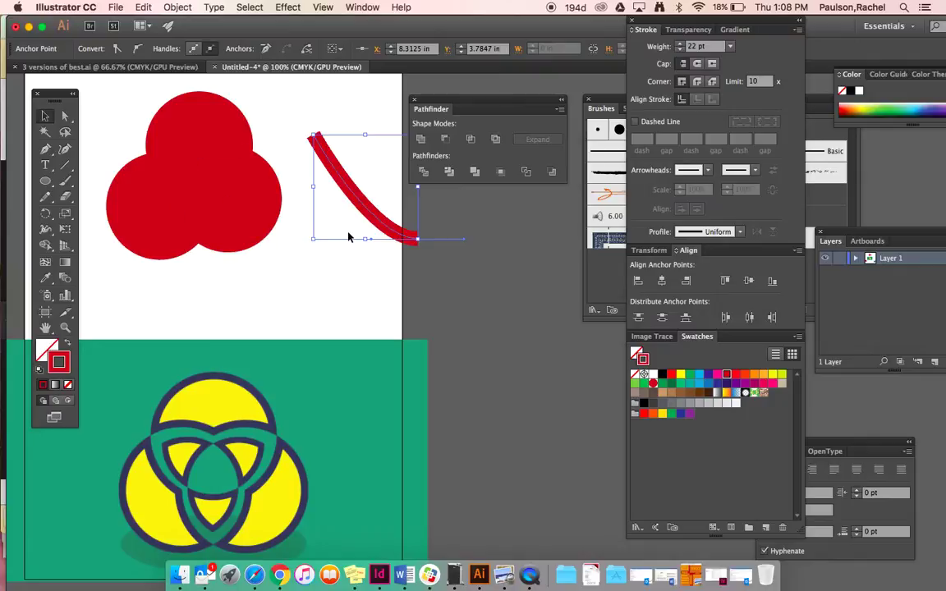
click(462, 307)
drag(391, 238, 411, 304)
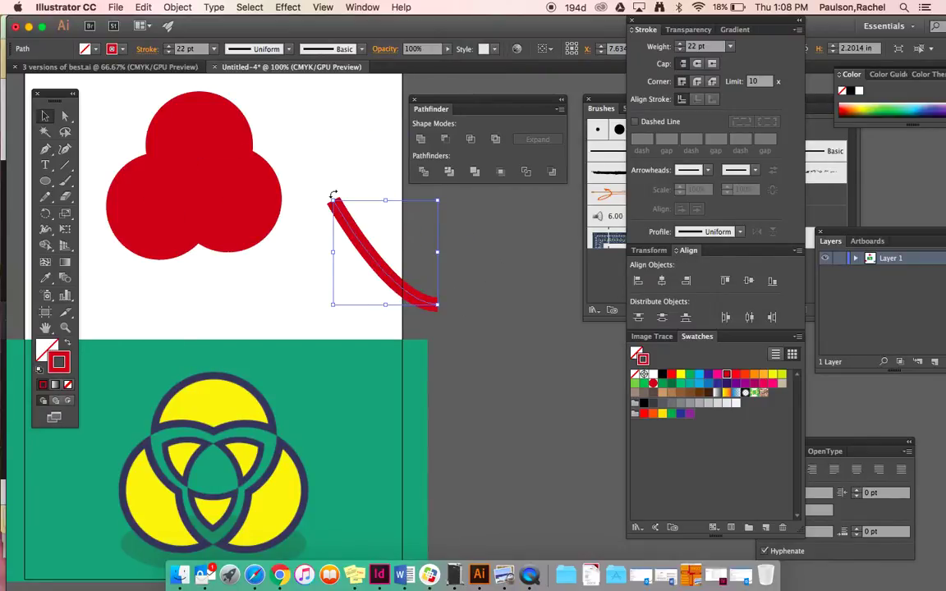
Expand the curve's fill and stroke into a filled outline shape.
click(176, 6)
click(177, 7)
click(176, 6)
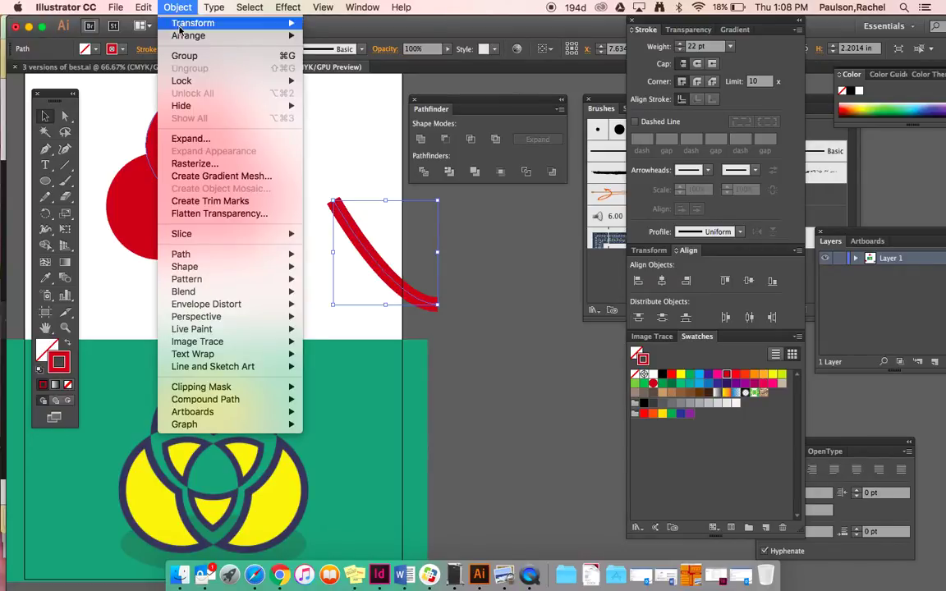
click(188, 138)
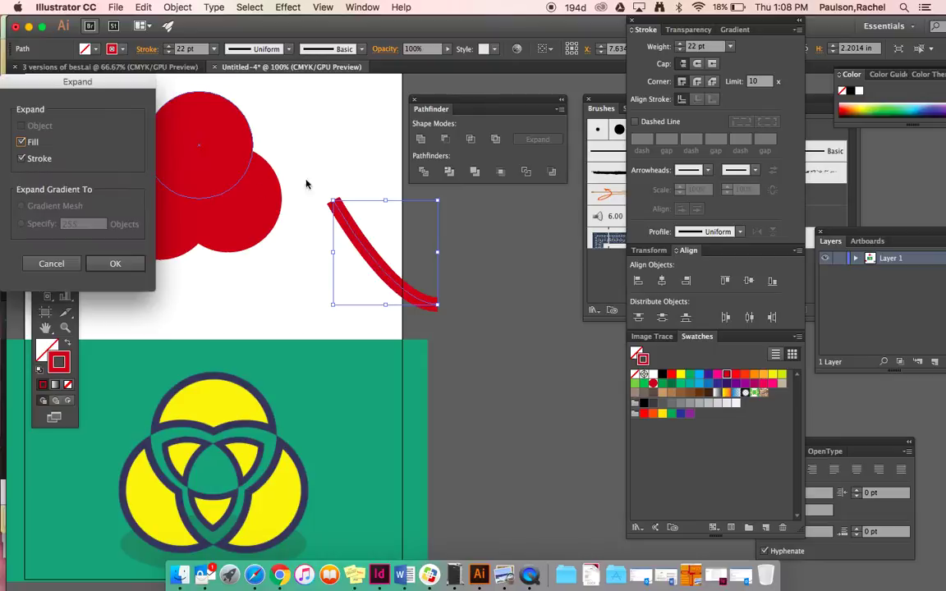
click(121, 263)
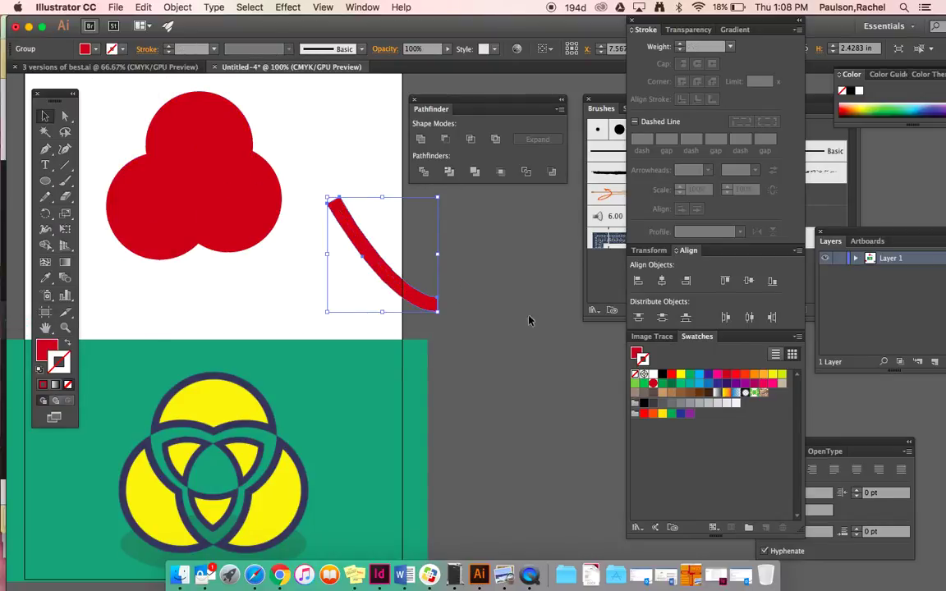
Reposition the expanded curve shape slightly higher beside the circles.
click(469, 318)
mouse_move(402, 280)
mouse_down()
mouse_move(365, 269)
mouse_move(380, 303)
mouse_up()
mouse_move(314, 256)
mouse_down()
mouse_move(361, 234)
mouse_move(336, 215)
mouse_up()
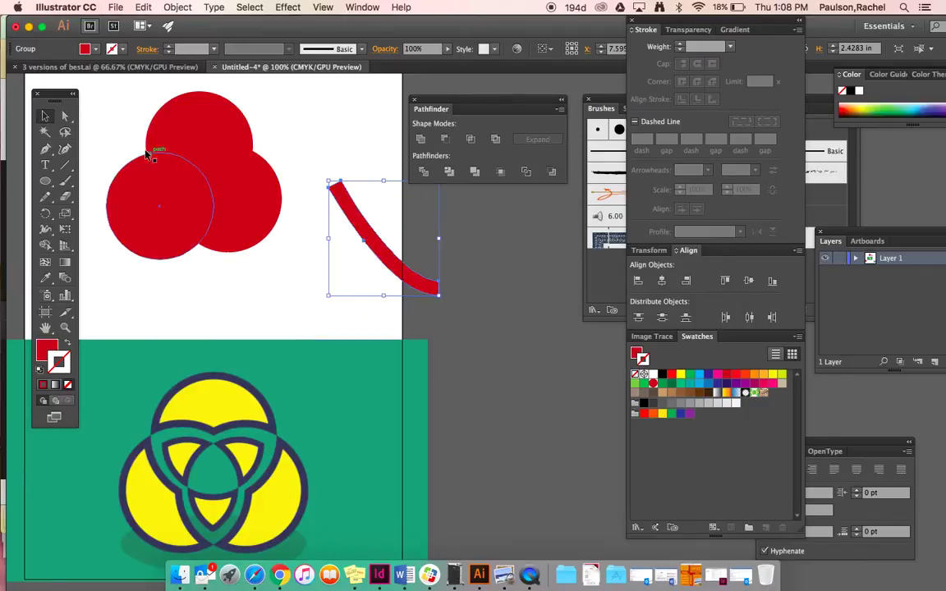
Pull the upper anchor at the shape's right end outward into a flared point, and move the shape closer to the circles.
key(a)
click(396, 244)
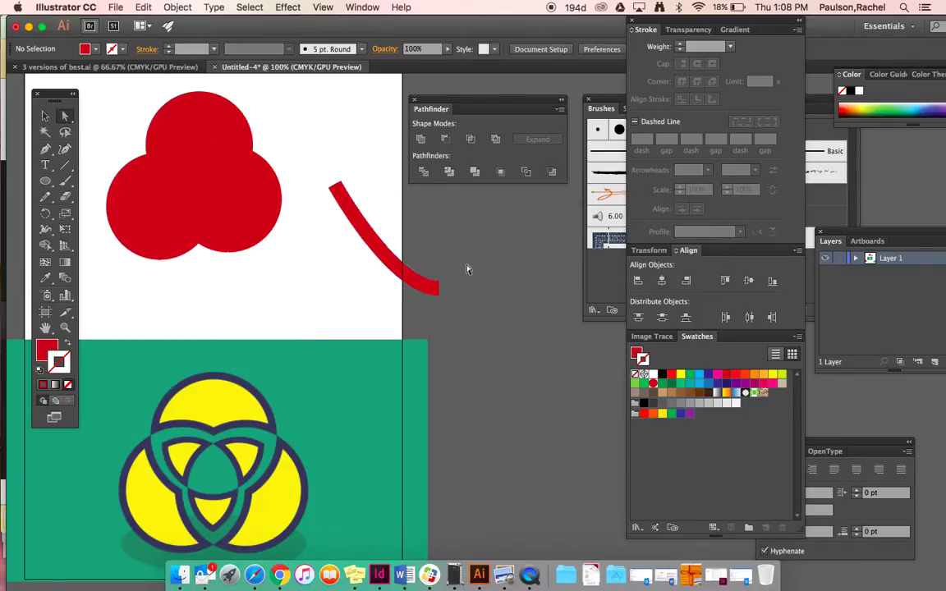
click(439, 285)
mouse_move(441, 286)
mouse_down()
mouse_move(476, 239)
mouse_move(444, 259)
mouse_move(435, 279)
mouse_move(449, 284)
mouse_up()
click(502, 287)
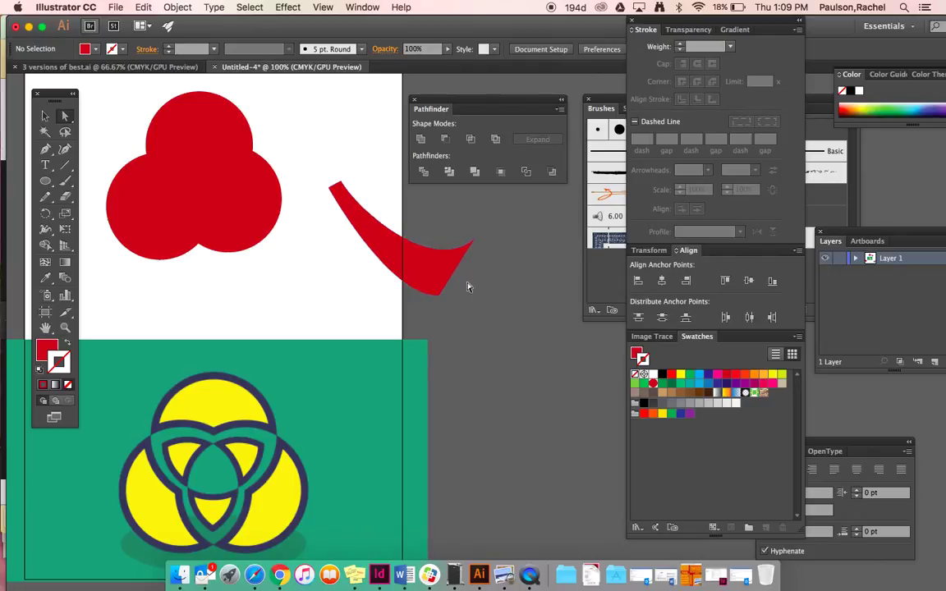
drag(425, 273, 421, 294)
drag(425, 291, 368, 217)
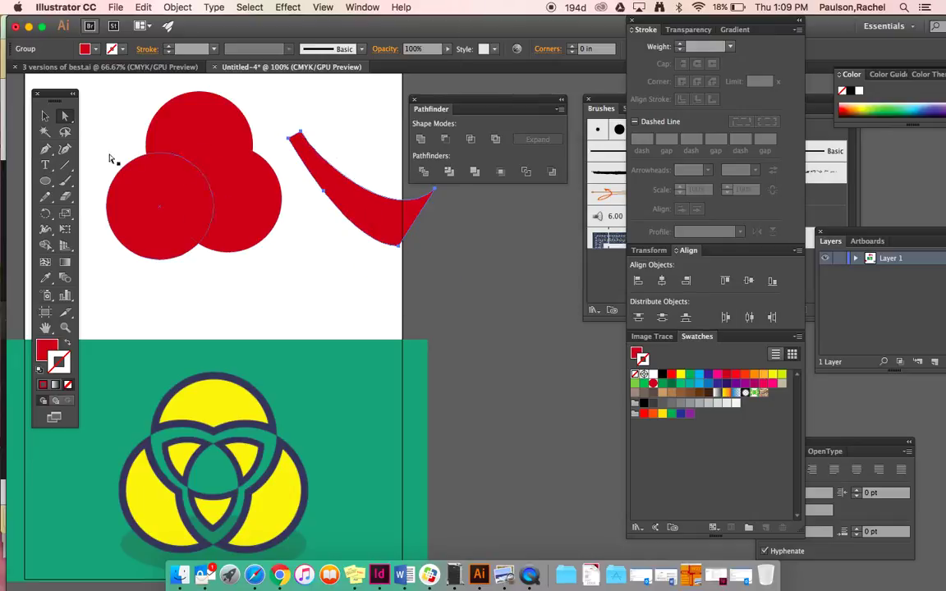
Paint a long red U-shaped curve below the flared shape with the Paintbrush and the 5 pt. Round brush.
click(65, 180)
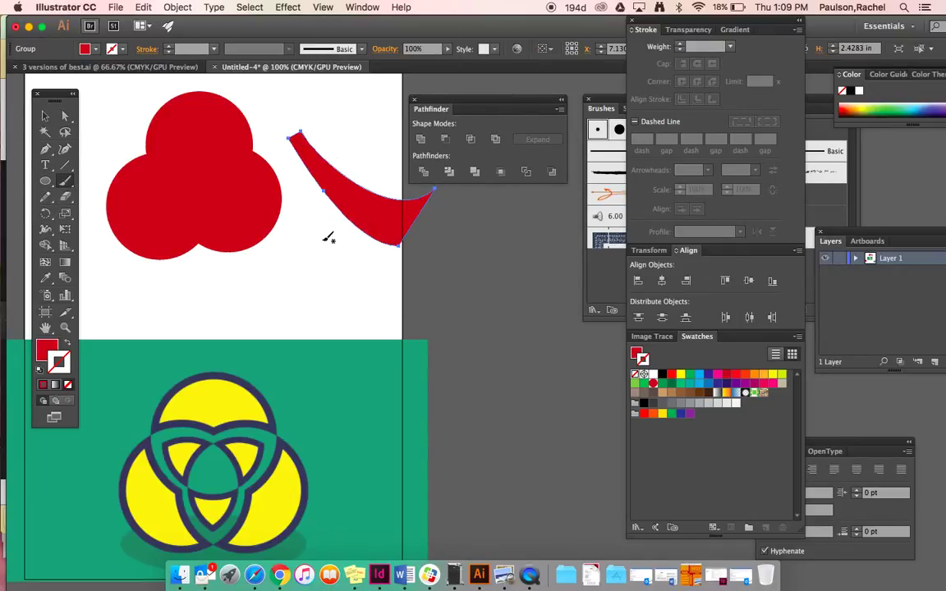
mouse_move(320, 233)
mouse_down()
mouse_move(364, 309)
mouse_move(483, 359)
mouse_move(565, 306)
mouse_up()
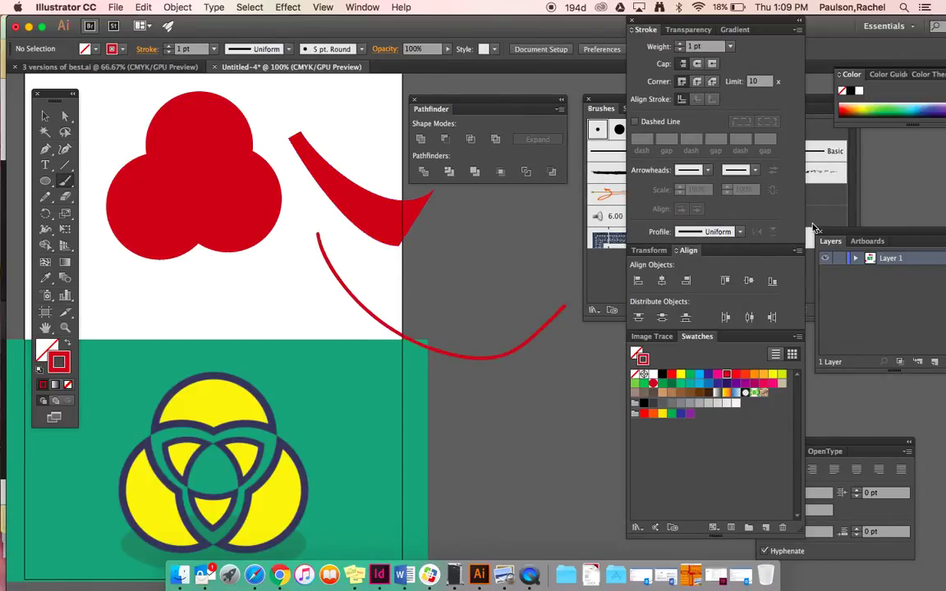
Open the Artistic_ChalkCharcoalPencil brush library and enlarge it to show more brushes.
click(609, 105)
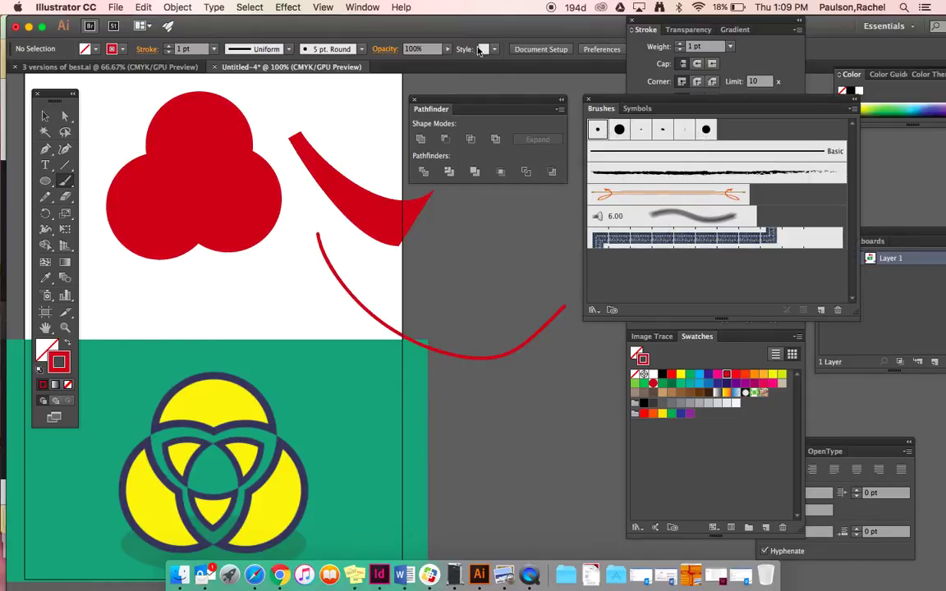
click(369, 8)
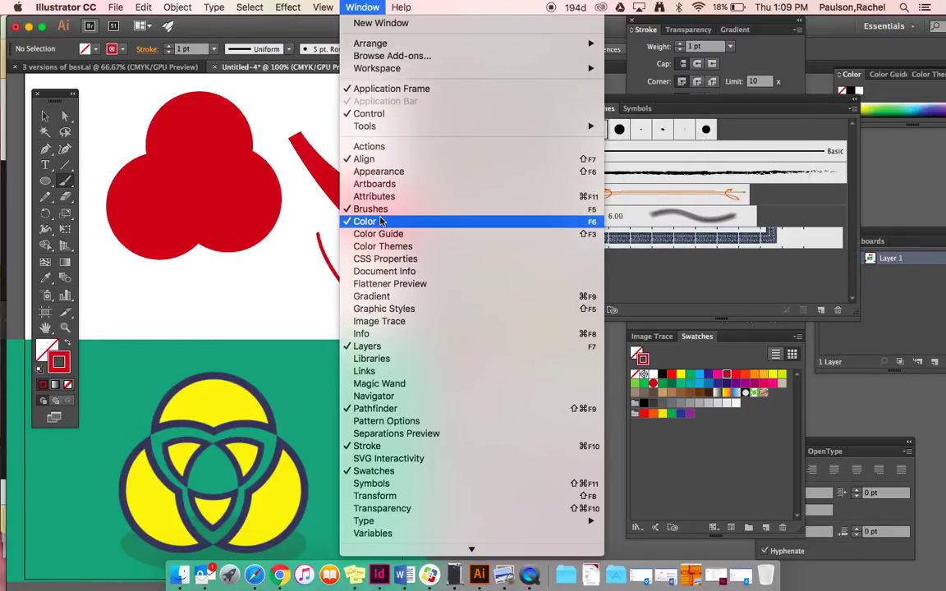
click(364, 6)
click(850, 108)
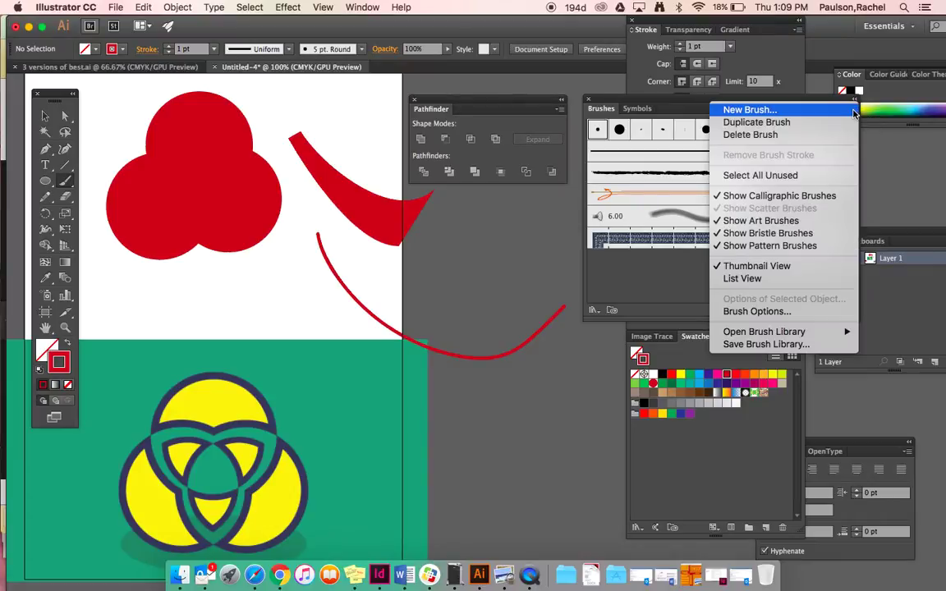
mouse_move(776, 333)
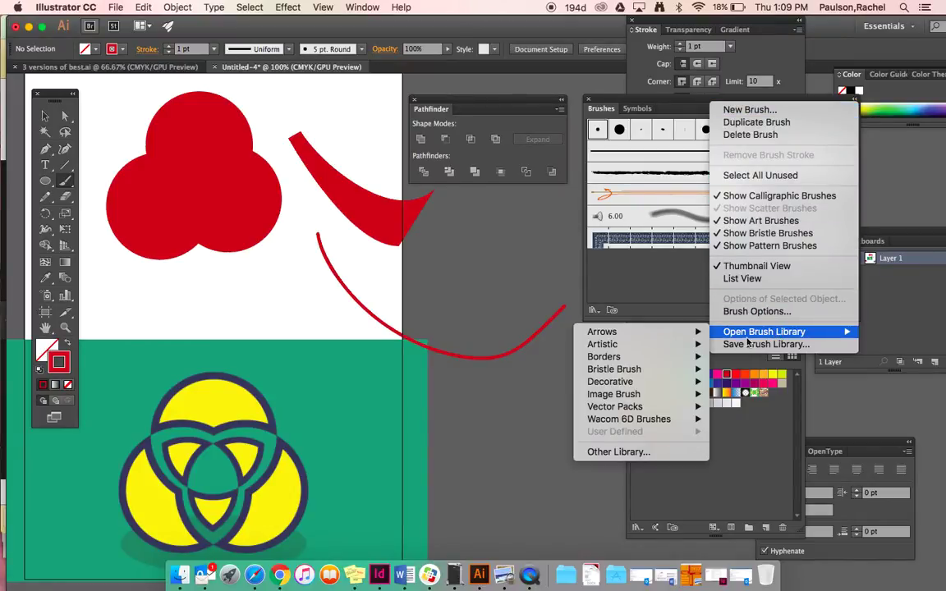
mouse_move(666, 350)
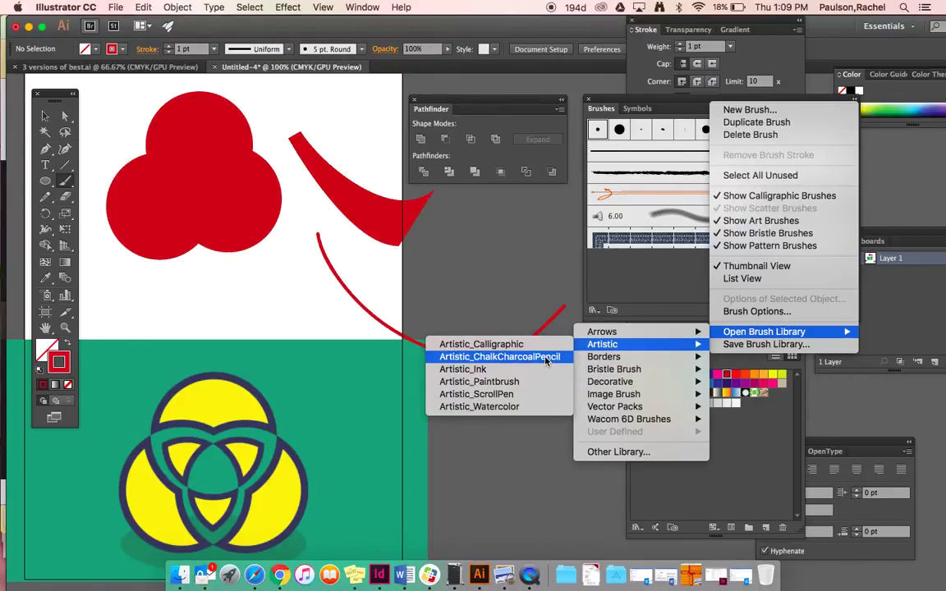
click(545, 358)
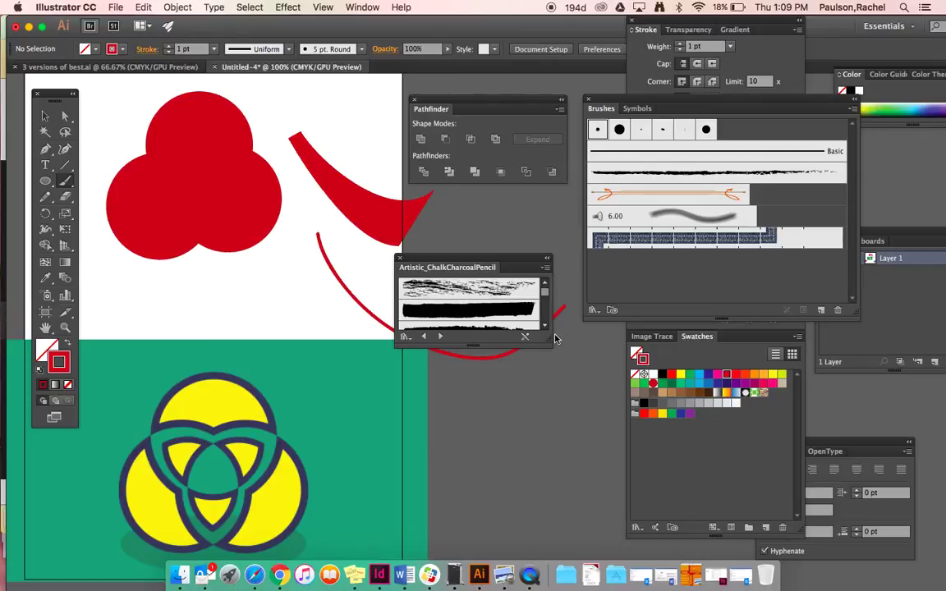
drag(546, 336, 654, 459)
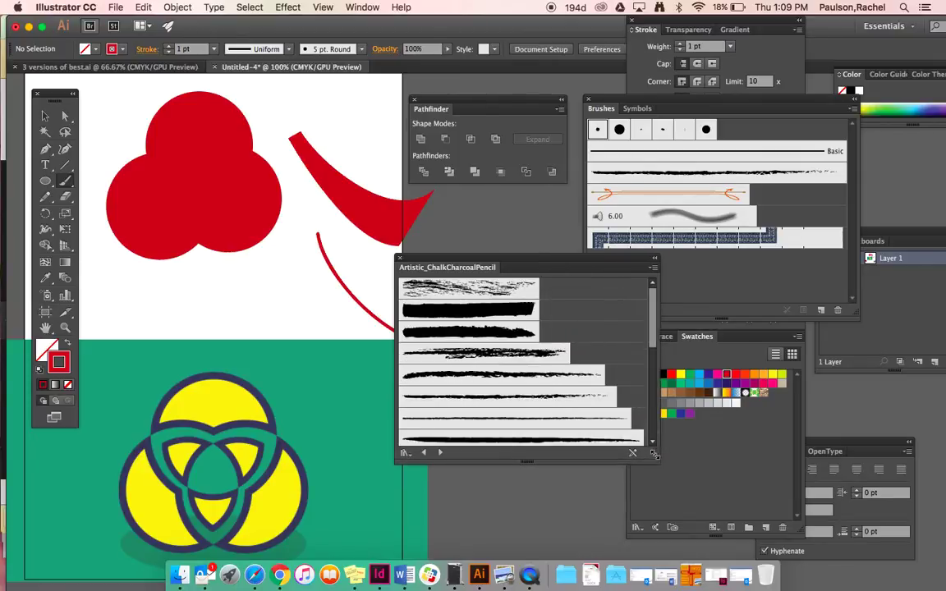
Choose the fourth charcoal brush in the library and paint a red textured curve below the smooth one.
click(496, 355)
drag(460, 267, 647, 95)
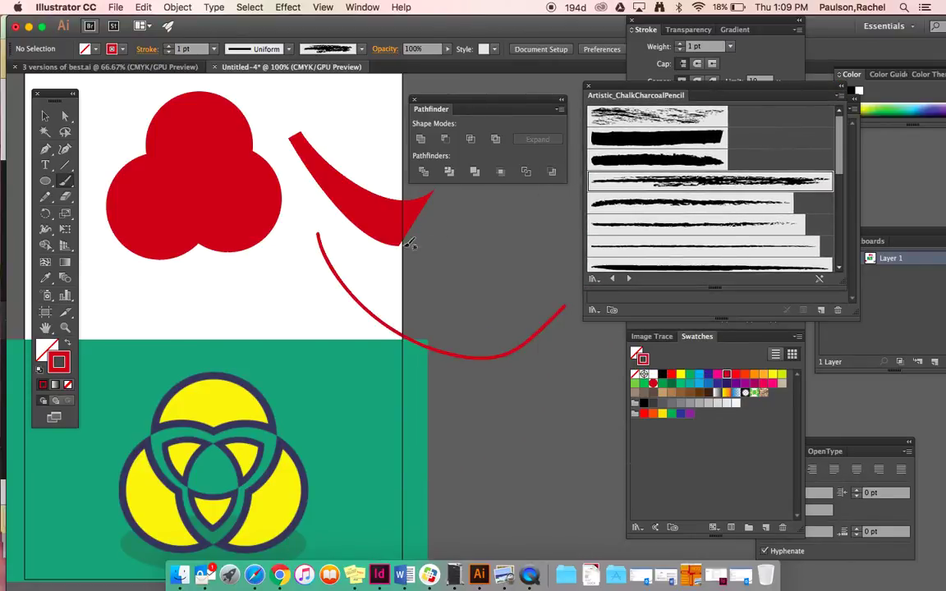
mouse_move(289, 271)
mouse_down()
mouse_move(293, 333)
mouse_move(378, 436)
mouse_move(492, 430)
mouse_up()
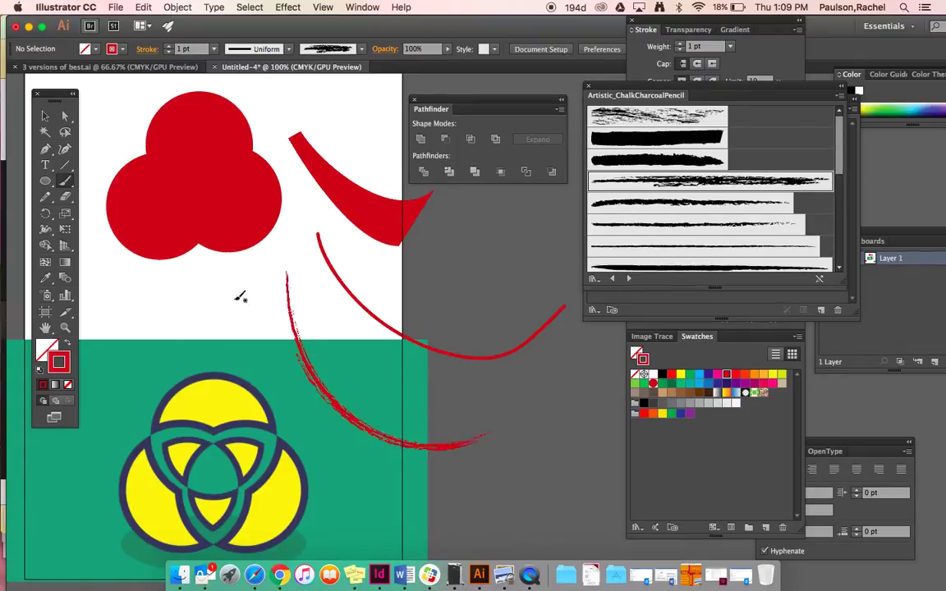
Increase the red charcoal curve's stroke weight to 4 pt and move the curve slightly to the right.
click(45, 116)
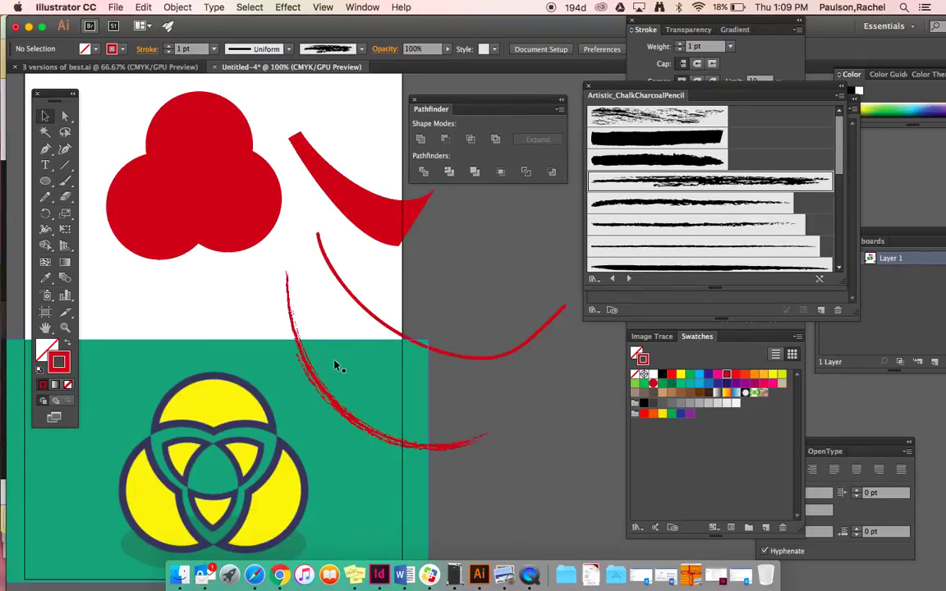
click(295, 345)
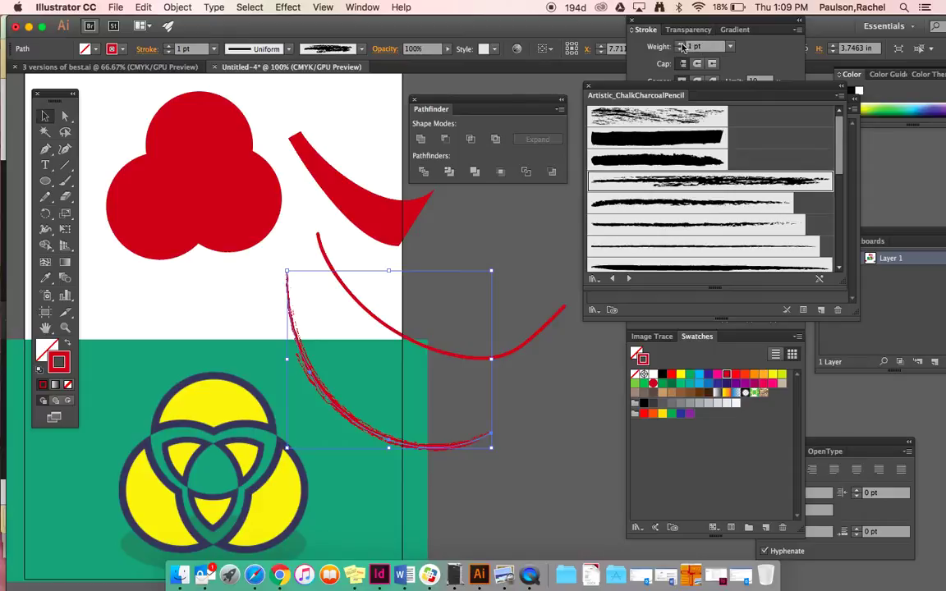
click(680, 45)
click(681, 45)
click(680, 45)
click(521, 375)
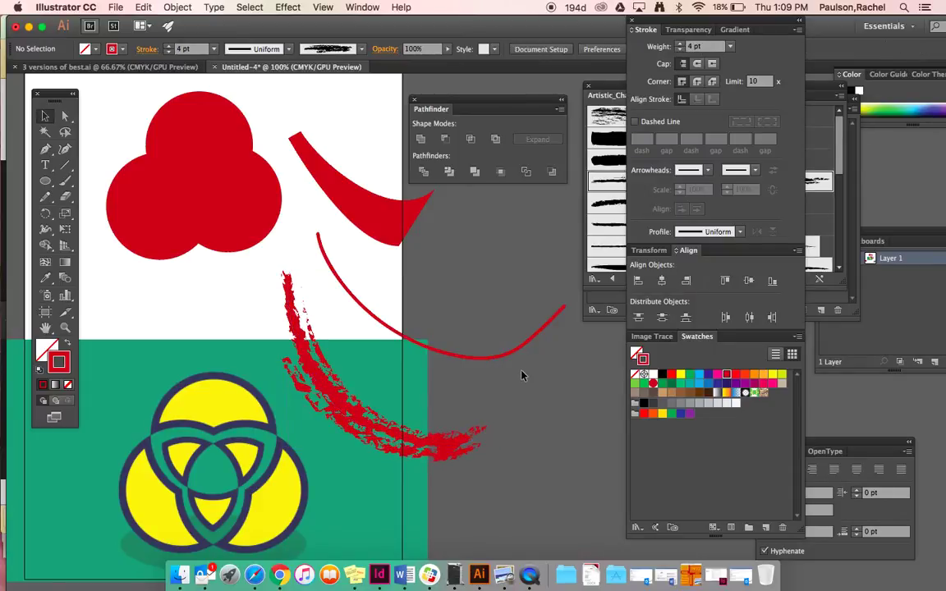
mouse_move(384, 413)
mouse_down()
mouse_move(417, 418)
mouse_move(439, 367)
mouse_move(412, 462)
mouse_move(352, 371)
mouse_move(390, 424)
mouse_up()
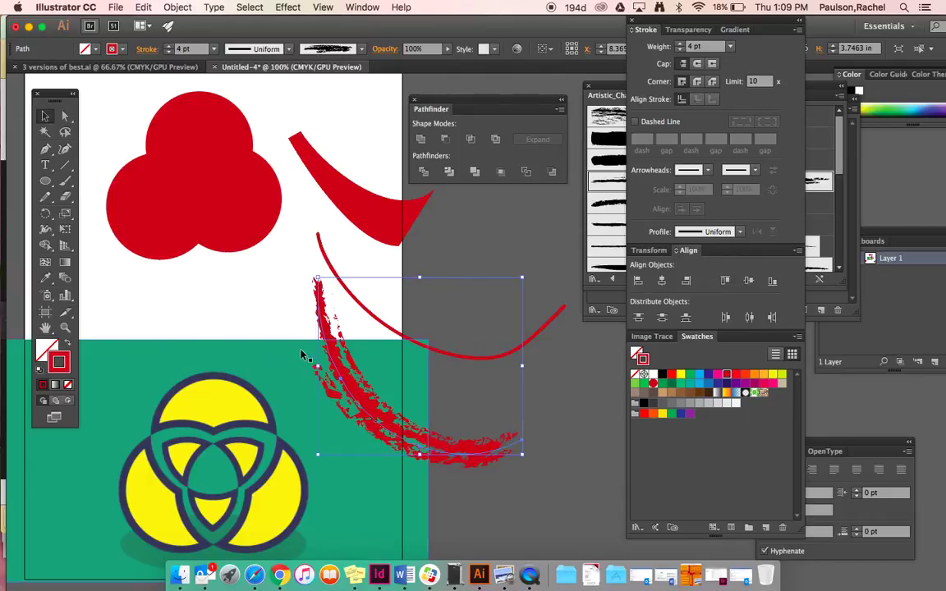
Reshape the charcoal curve by moving its path anchors and handles, turning the smooth arc into a sharp lower bend.
click(65, 116)
click(530, 353)
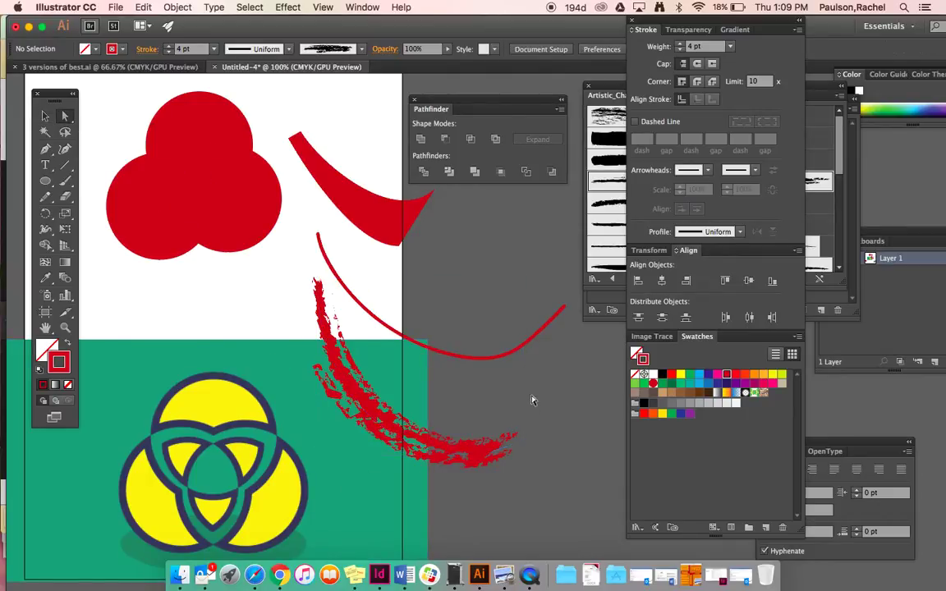
click(514, 443)
drag(493, 461, 498, 475)
mouse_move(421, 454)
mouse_down()
mouse_move(435, 476)
mouse_move(442, 415)
mouse_up()
click(532, 411)
Expand the appearance of the bent charcoal stroke to convert it into editable outlines.
click(45, 116)
click(326, 349)
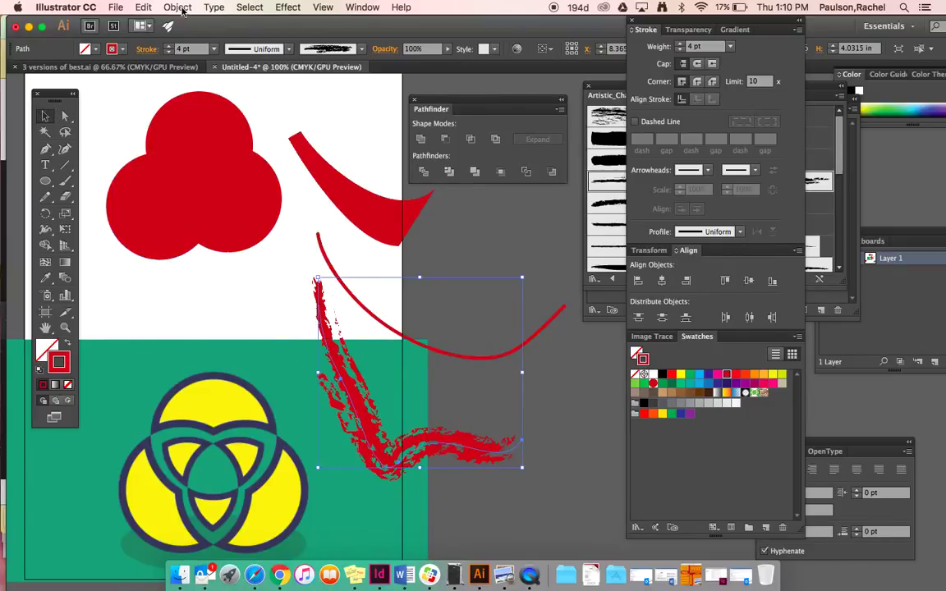
click(168, 7)
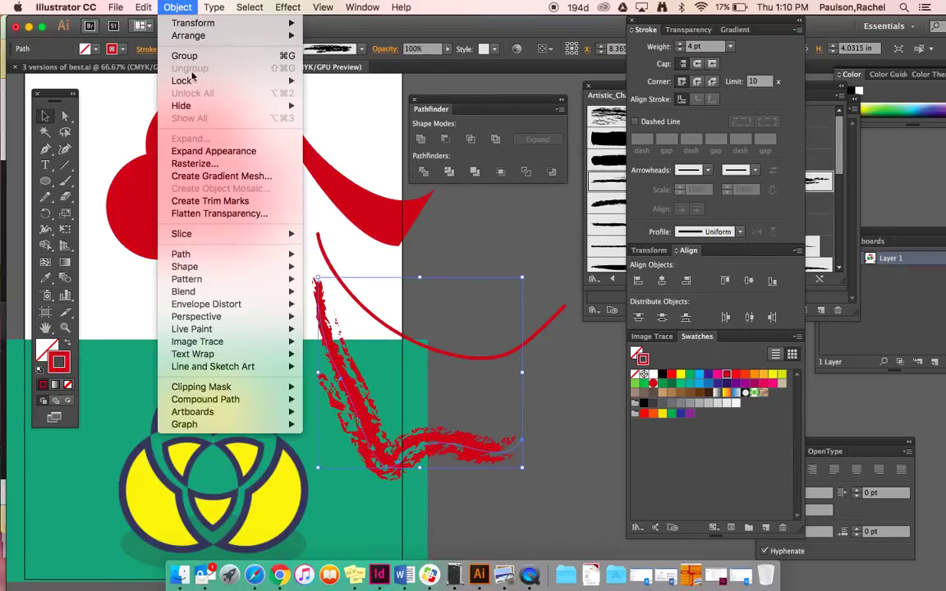
click(211, 151)
click(578, 421)
Try a dark blue stroke on the expanded charcoal shape and remove the stroke again.
click(481, 449)
key(x)
click(708, 375)
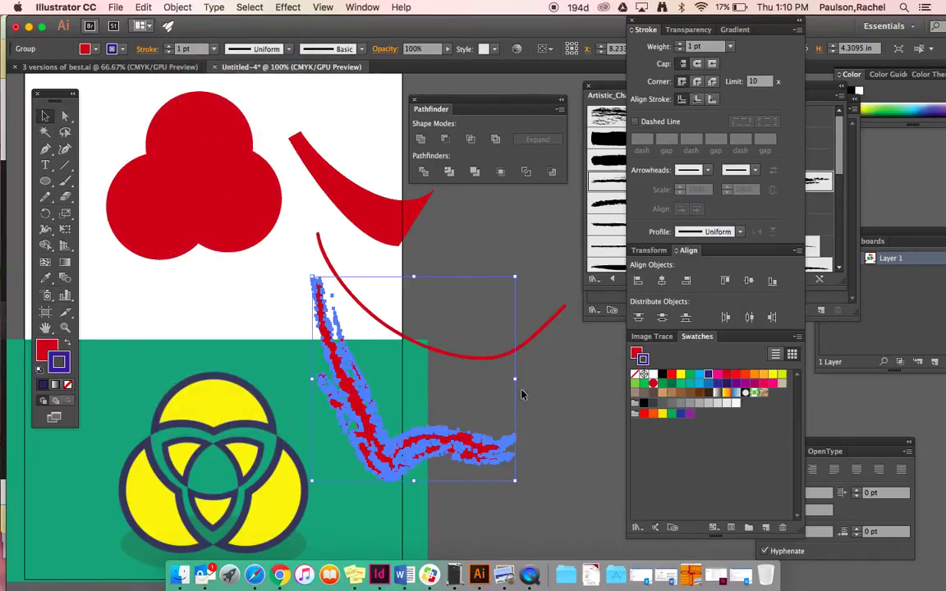
click(113, 330)
key(slash)
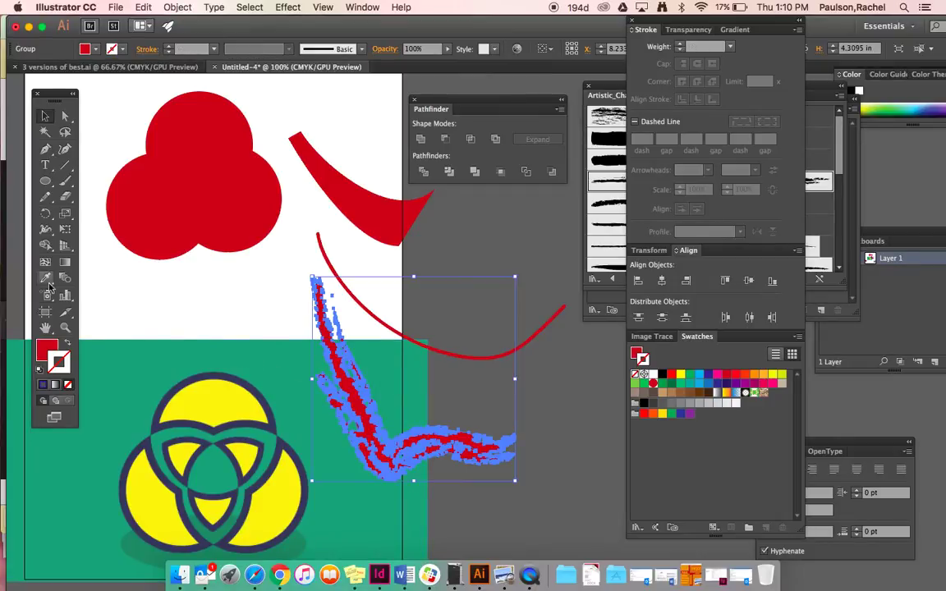
Change the fill of the expanded charcoal shape to magenta.
key(x)
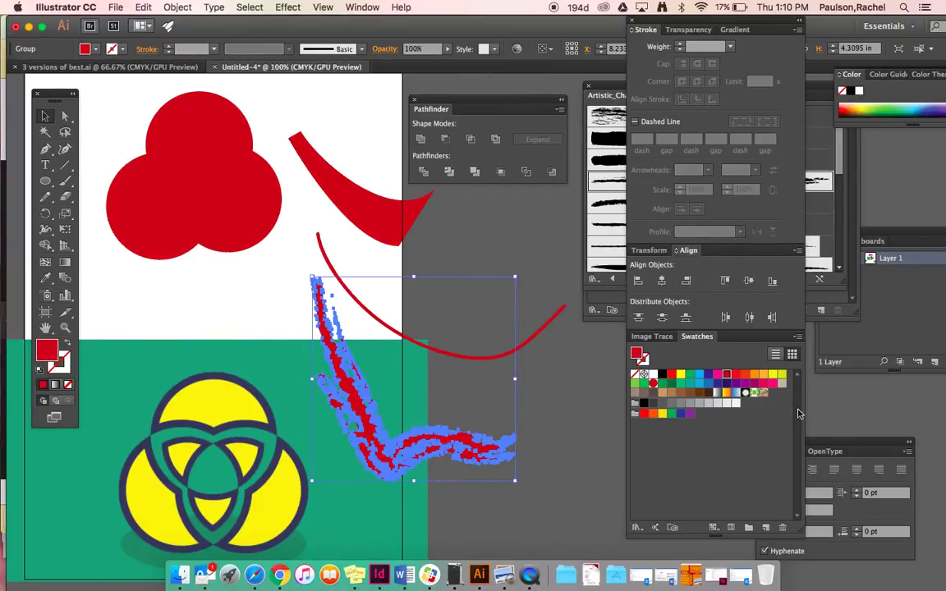
click(716, 375)
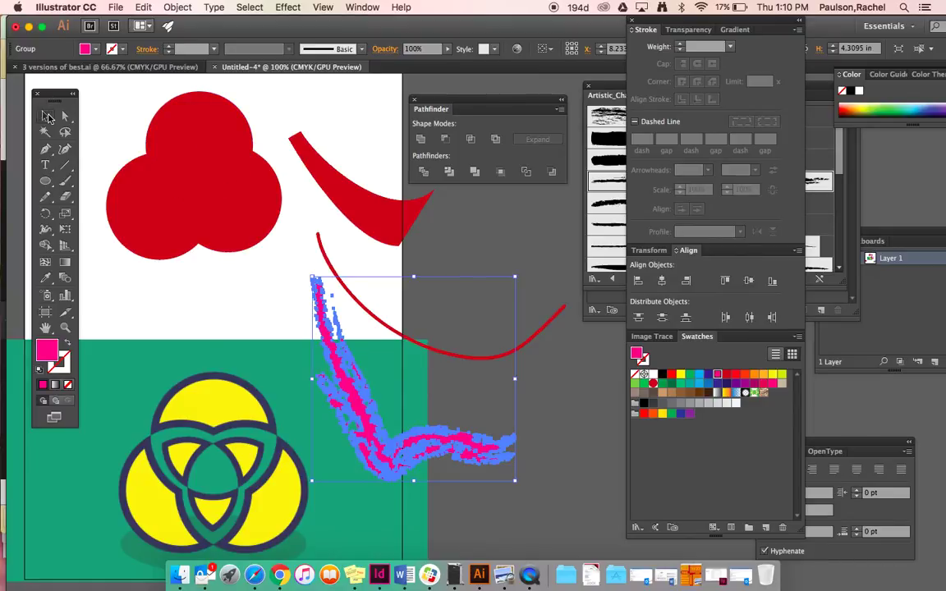
click(489, 432)
Directly select an anchor point on the magenta shape's rough edge and nudge it slightly.
click(67, 116)
click(362, 379)
mouse_move(361, 378)
mouse_down()
mouse_move(367, 365)
mouse_move(394, 366)
mouse_move(391, 344)
mouse_move(363, 376)
mouse_up()
click(45, 115)
Try Pathfinder Unite and Minus Front on the red star and the overlapping blue rounded square, undoing each operation.
scroll(291, 279, down, 10)
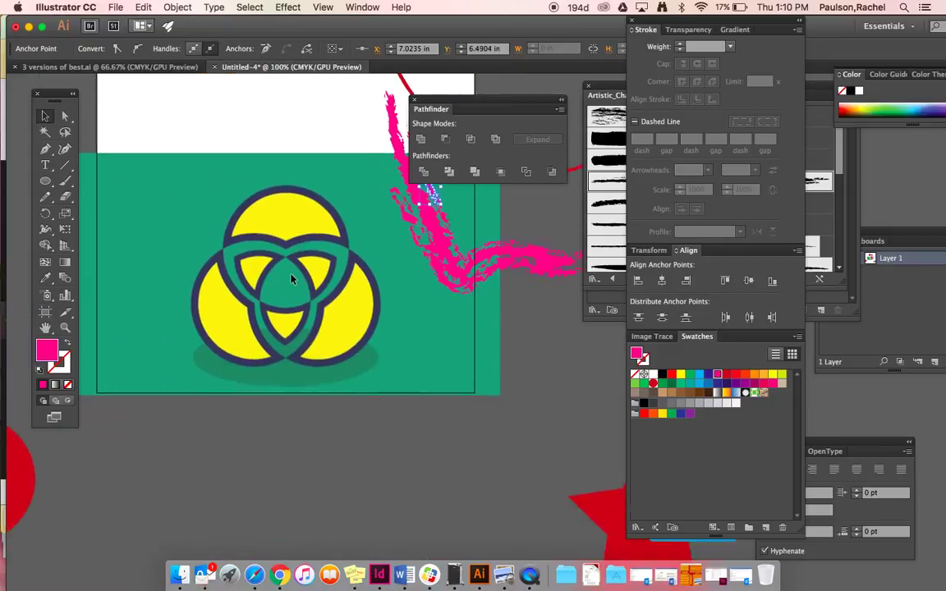
scroll(291, 279, right, 5)
scroll(291, 279, right, 1)
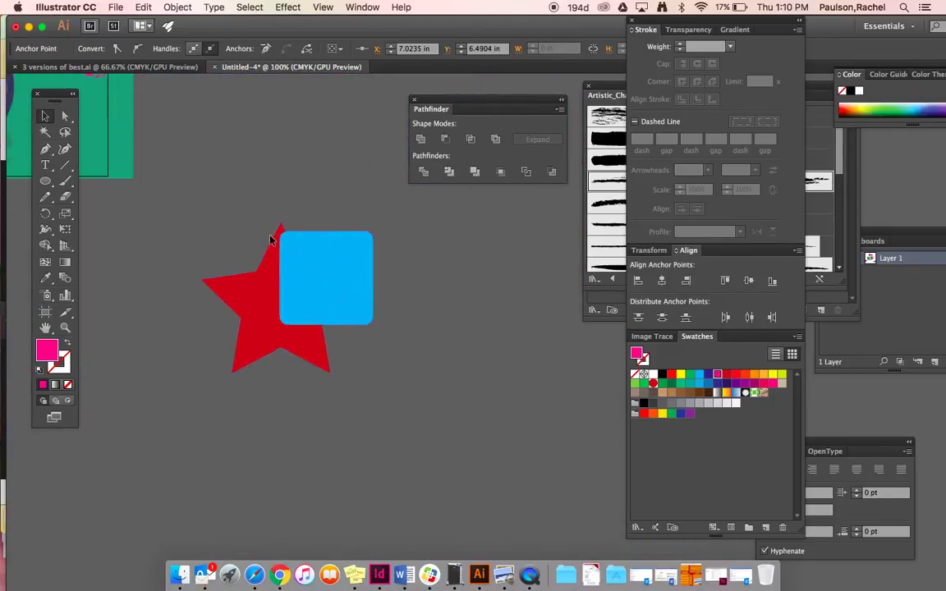
key(super+a)
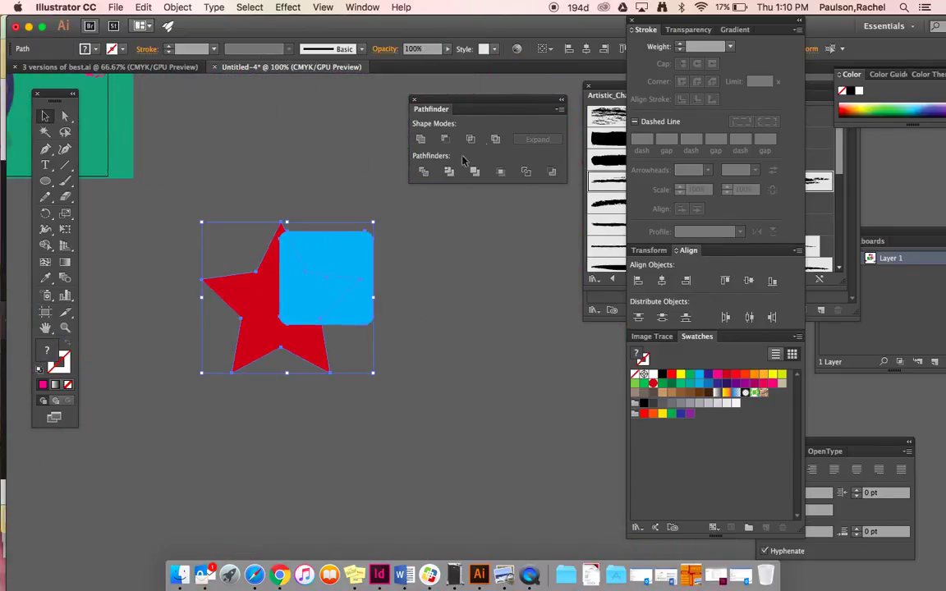
click(419, 139)
key(super+z)
click(445, 140)
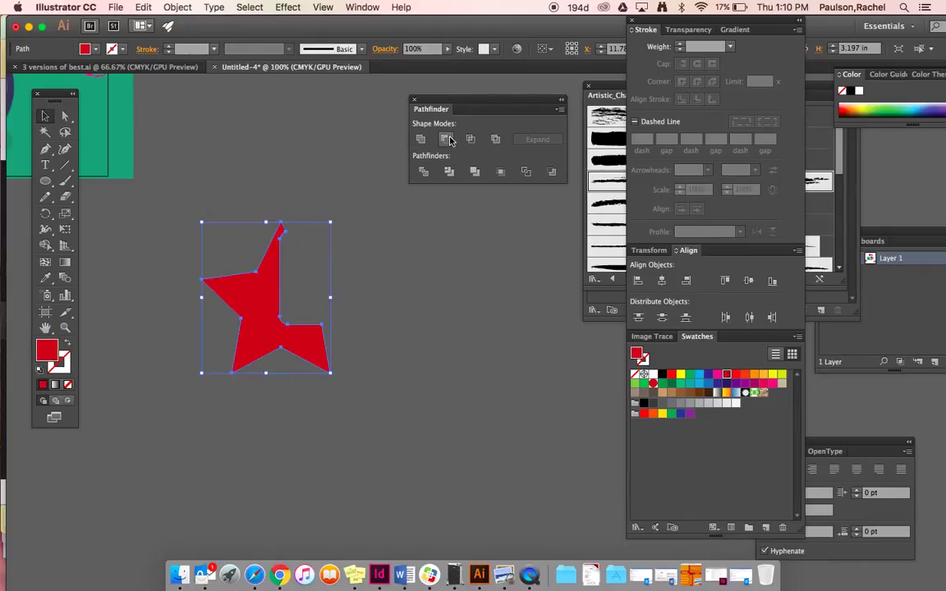
click(381, 269)
key(super+z)
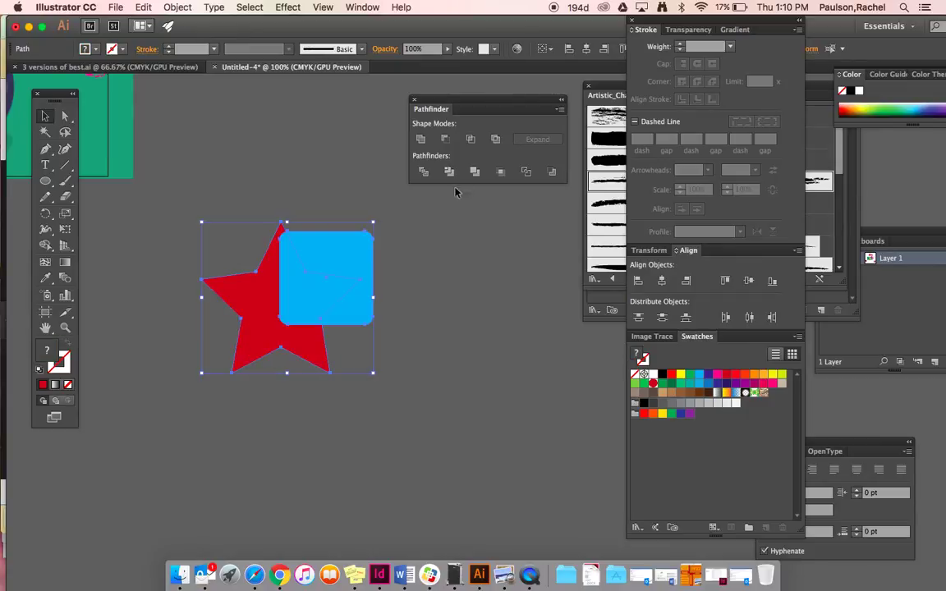
Try Pathfinder Intersect and Exclude on the star and the rounded square, undoing each operation.
click(474, 168)
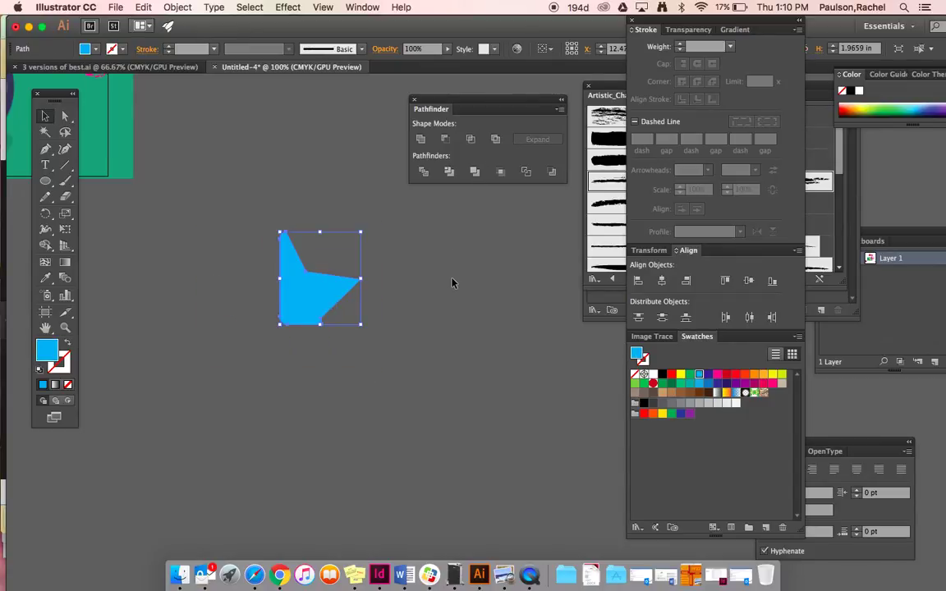
key(super+z)
click(494, 138)
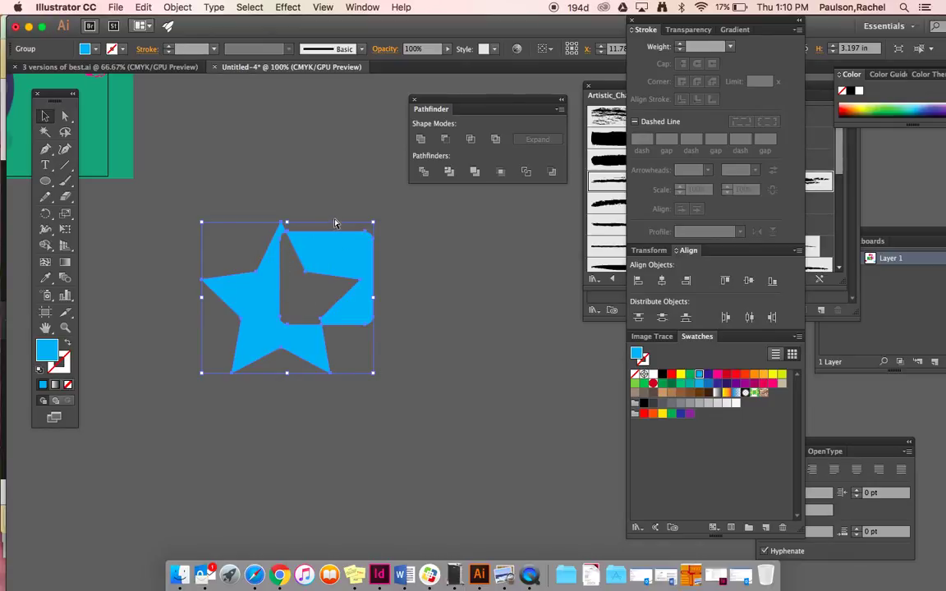
key(super+z)
Divide the star and square with Pathfinder, fill their overlapping piece with magenta, and undo both changes.
click(424, 170)
key(a)
click(274, 207)
click(287, 247)
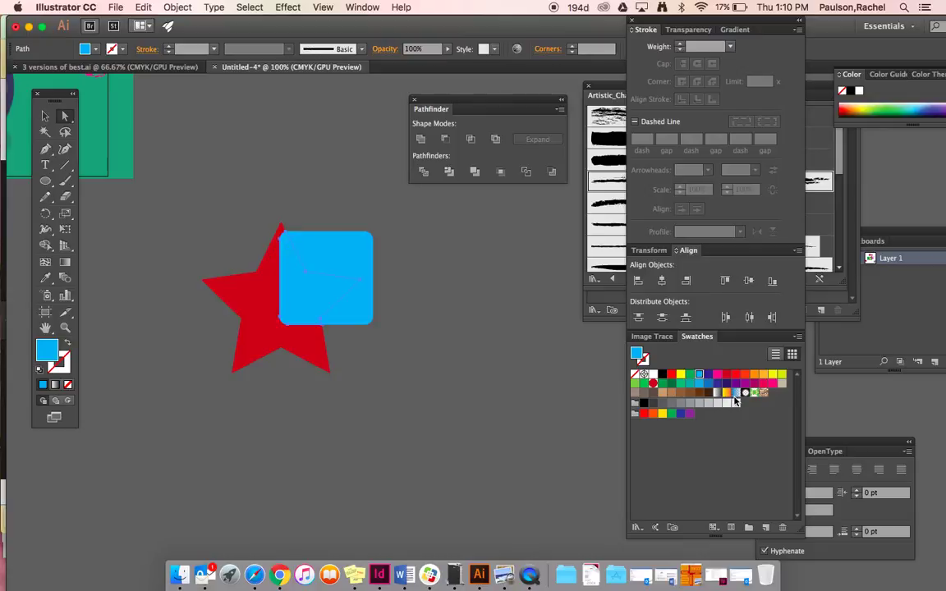
click(717, 375)
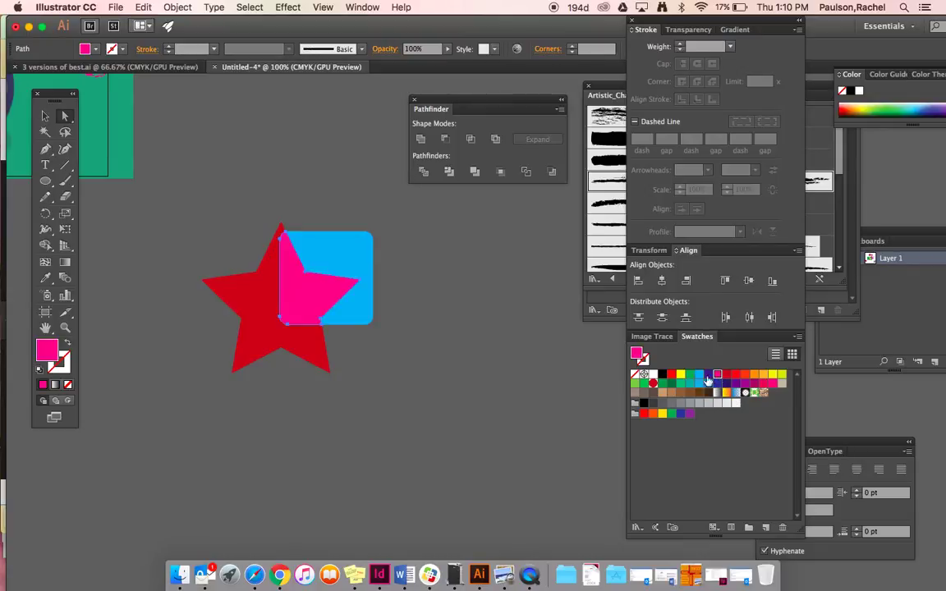
key(ctrl+z)
key(ctrl+z)
Trim the star and square with Pathfinder and pull the cut red star piece away from the blue square.
click(448, 172)
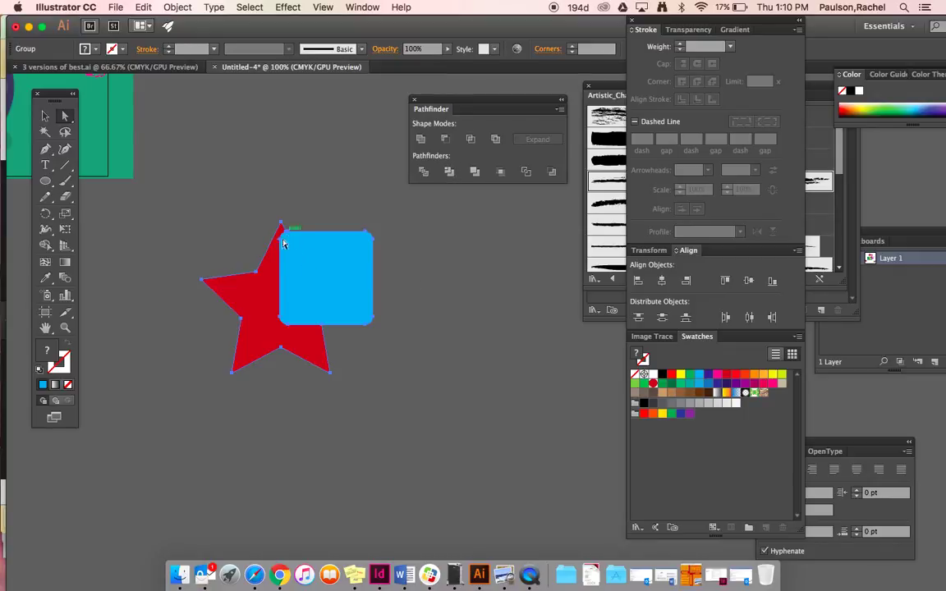
click(438, 312)
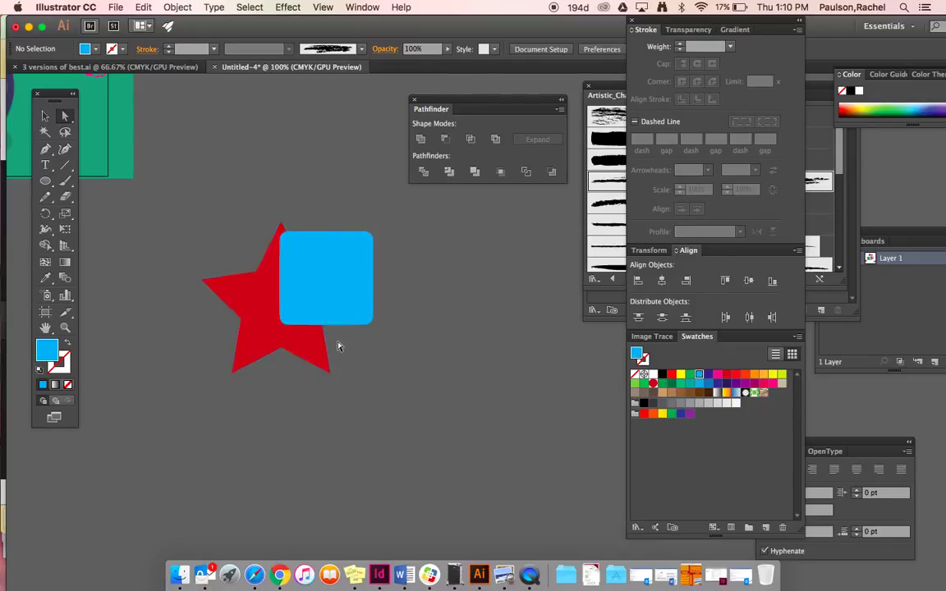
click(300, 367)
drag(301, 367, 268, 332)
scroll(215, 418, up, 10)
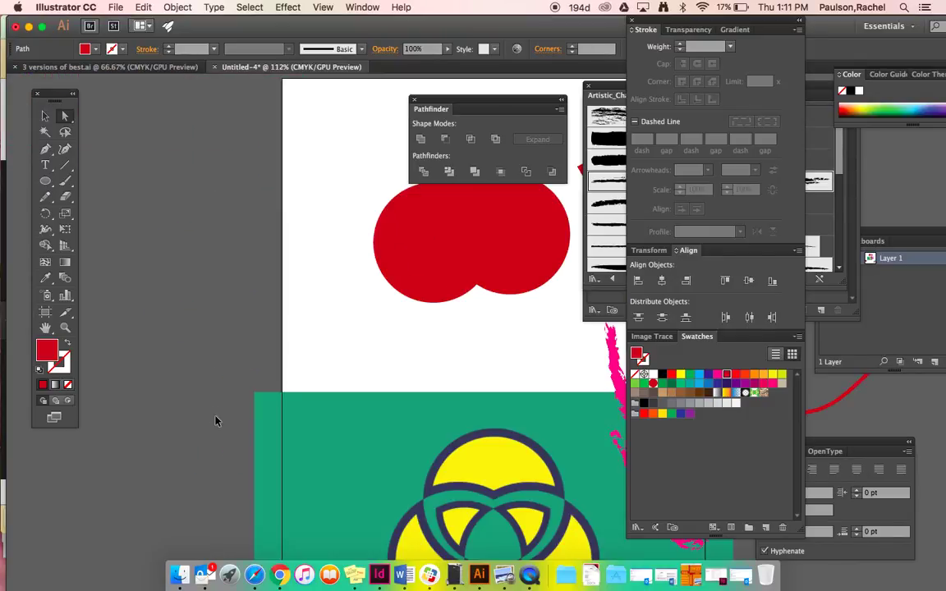
key(super+minus)
key(super+minus)
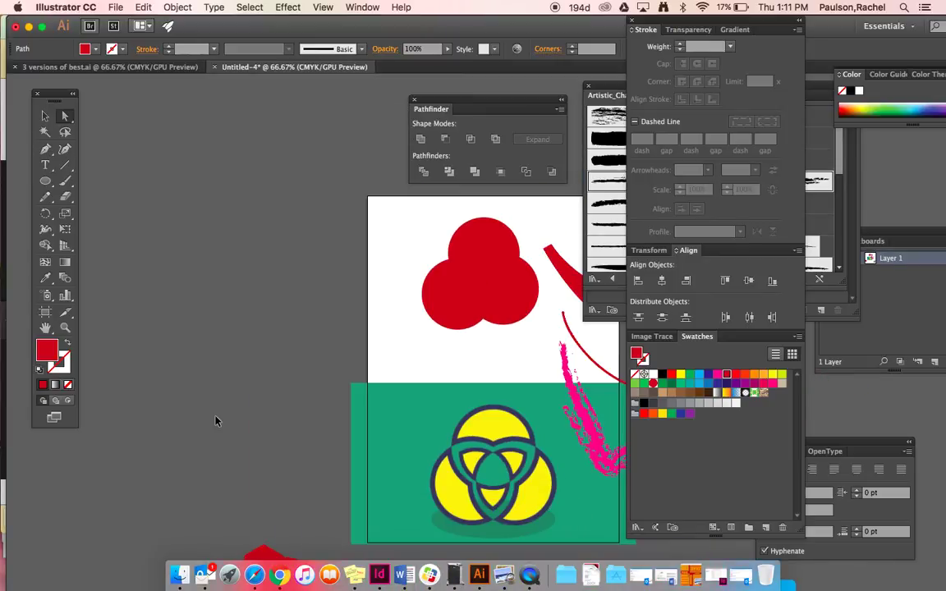
scroll(216, 422, down, 5)
scroll(216, 421, right, 4)
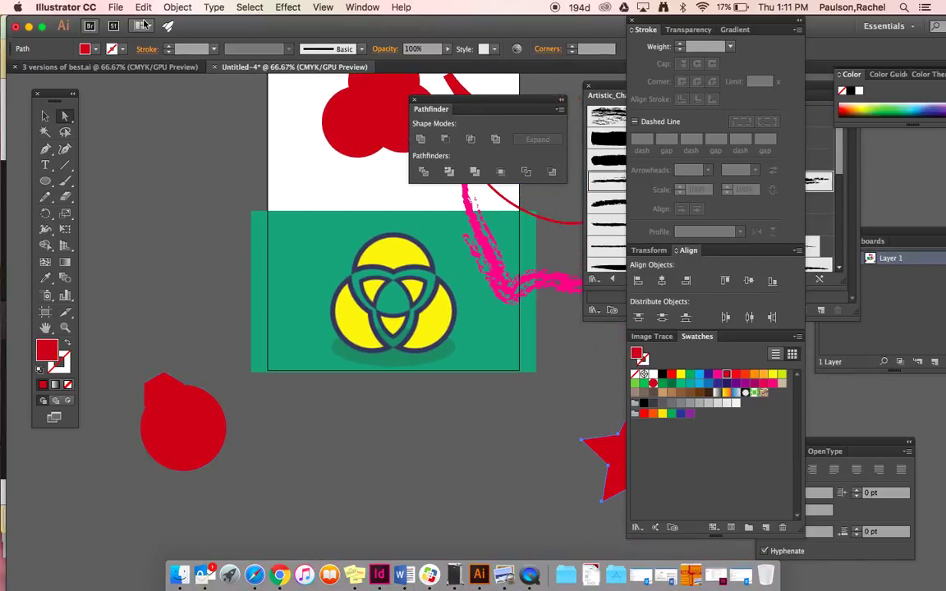